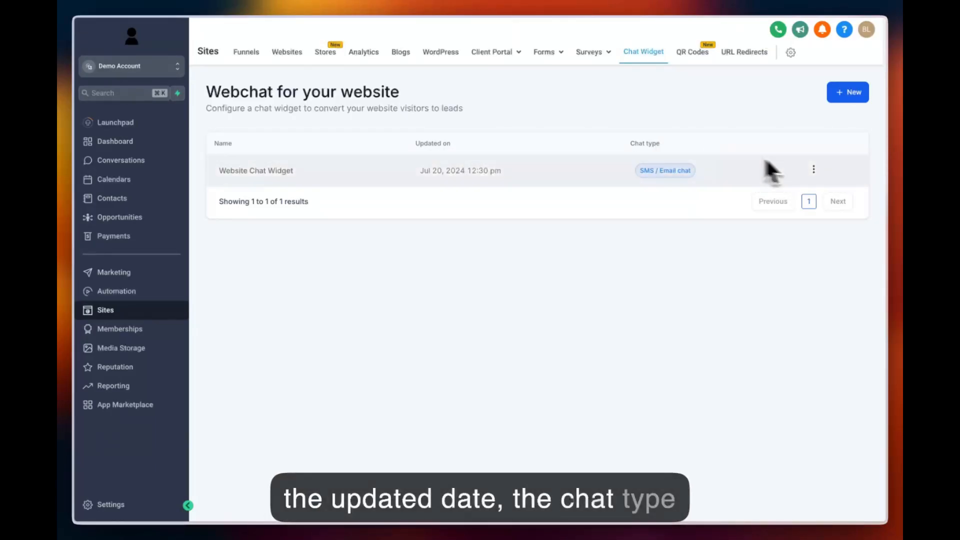
click(814, 169)
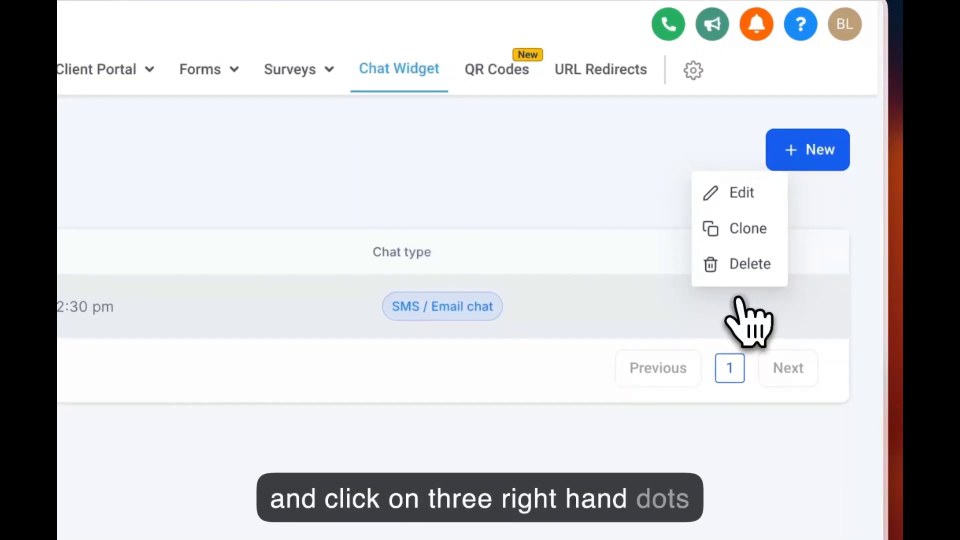
click(825, 252)
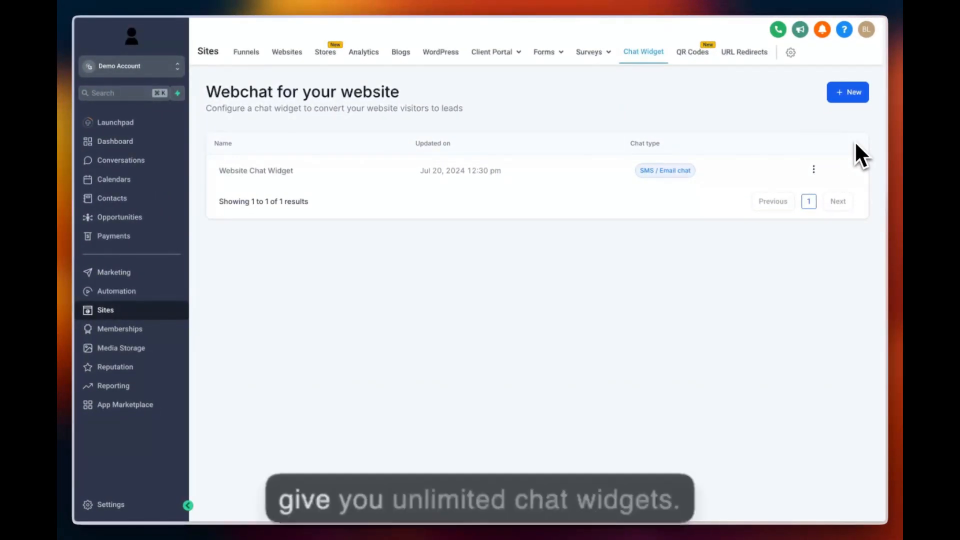
Create a new chat widget of the SMS / Email chat type and expand its style settings.
click(850, 92)
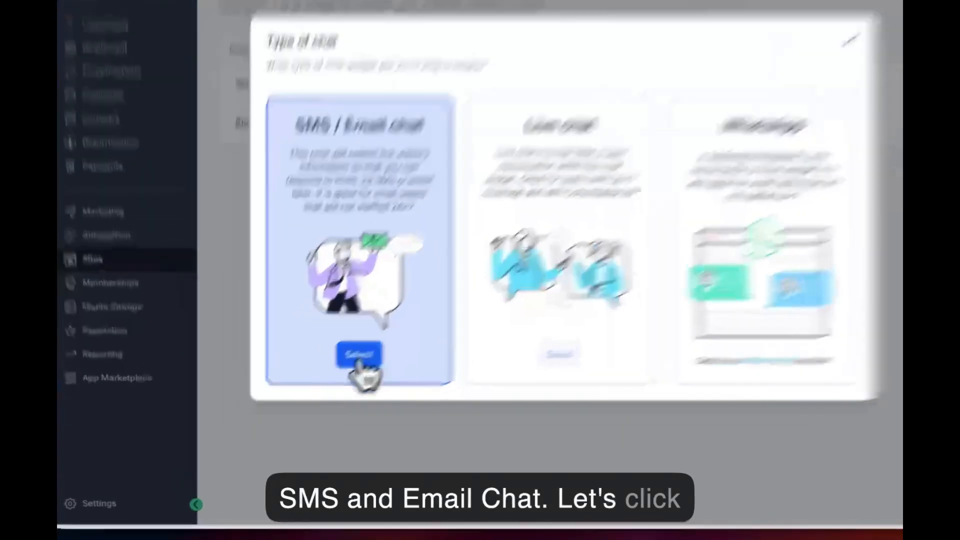
click(318, 386)
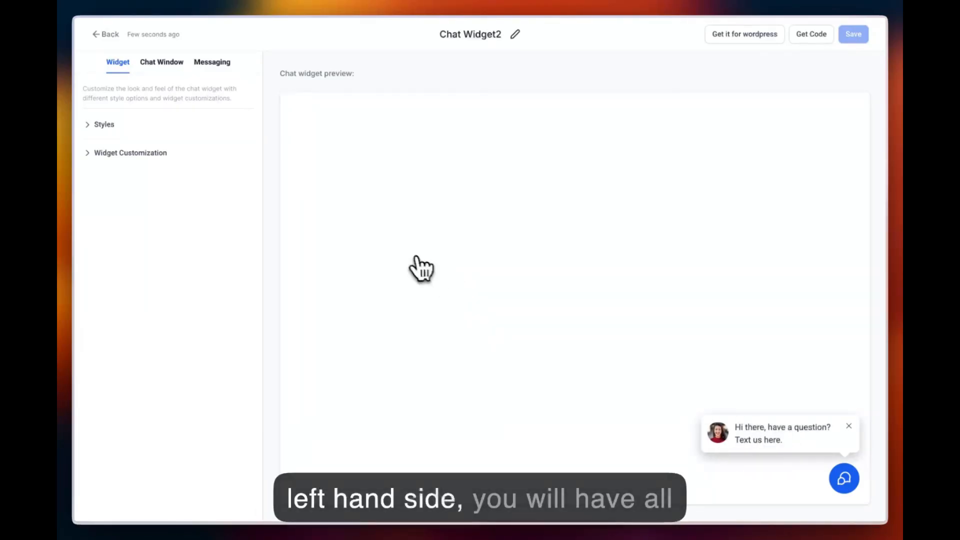
click(105, 125)
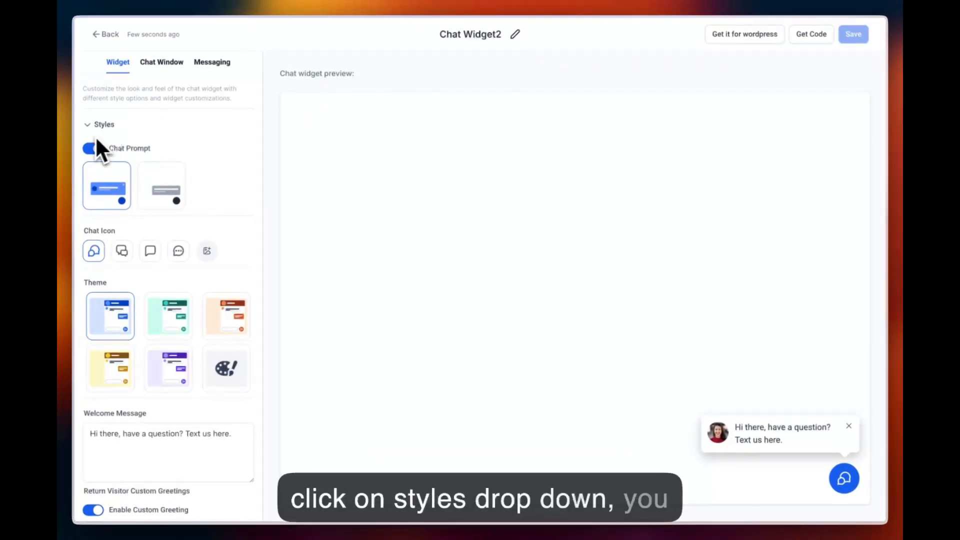
Try the chat prompt switched off and on, and compare its layouts with and without the avatar image.
click(93, 149)
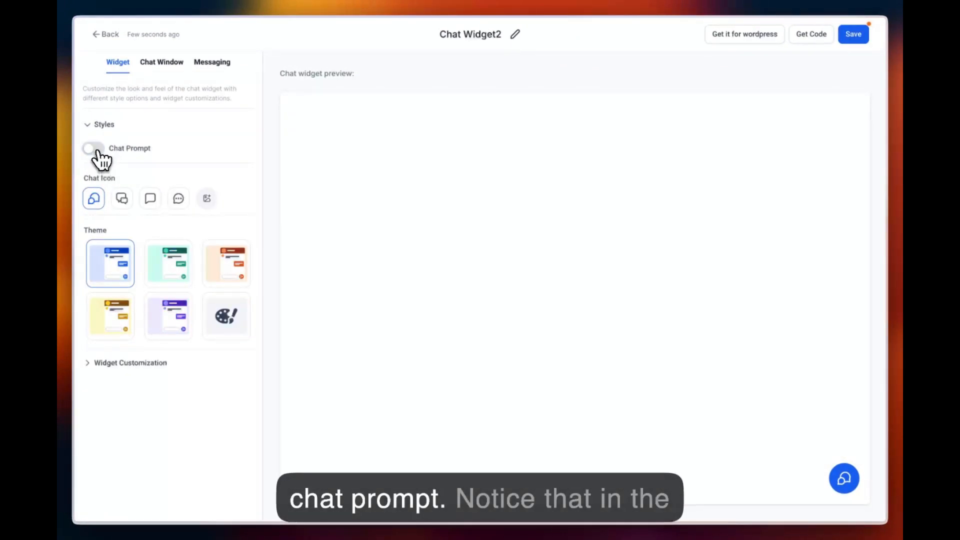
click(93, 149)
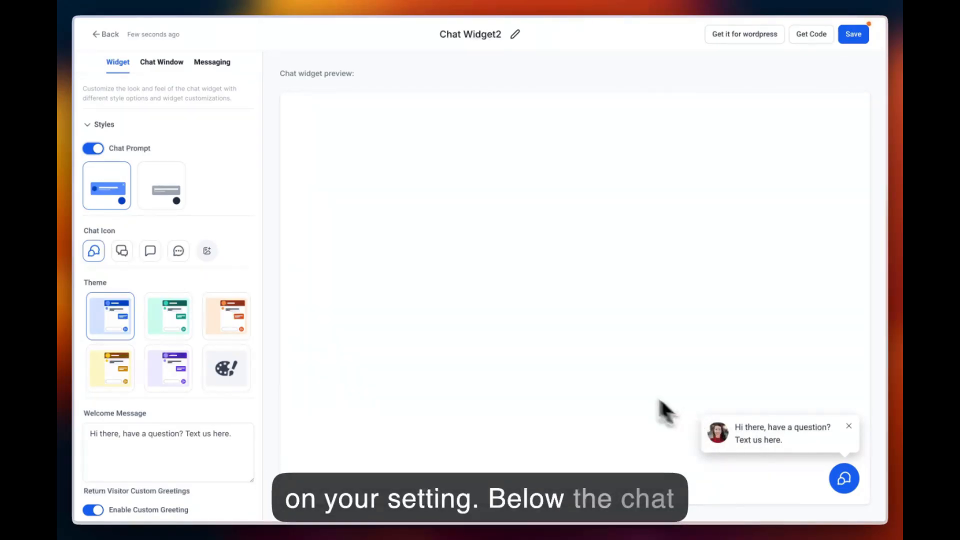
click(168, 199)
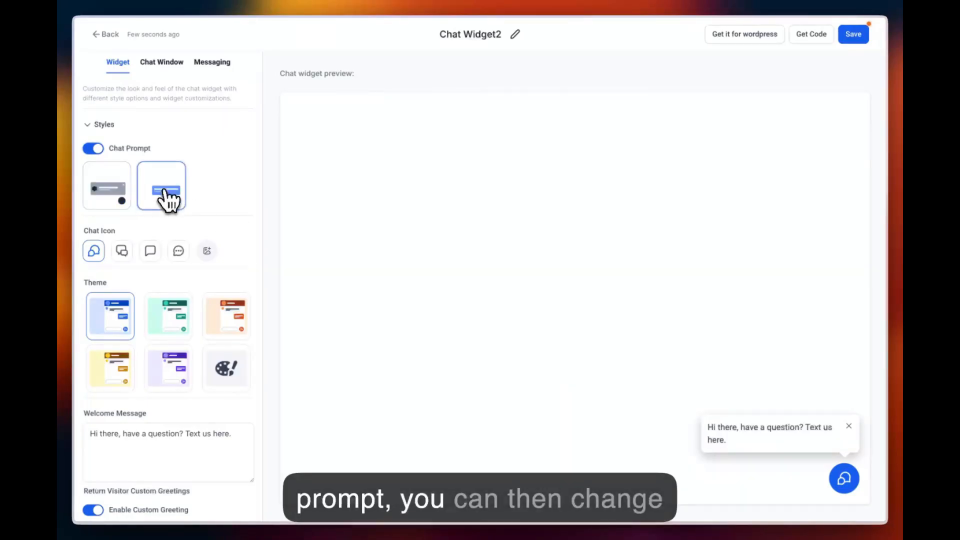
click(110, 200)
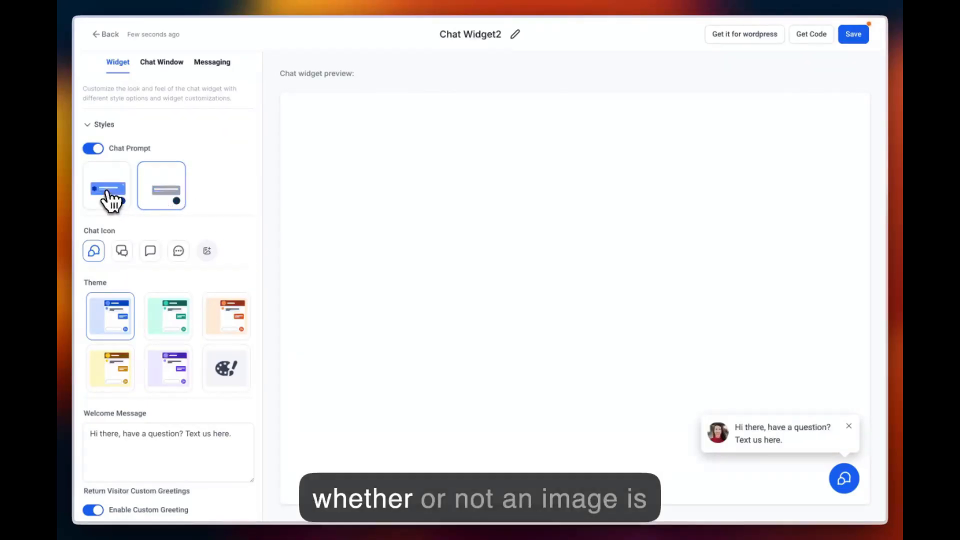
click(170, 199)
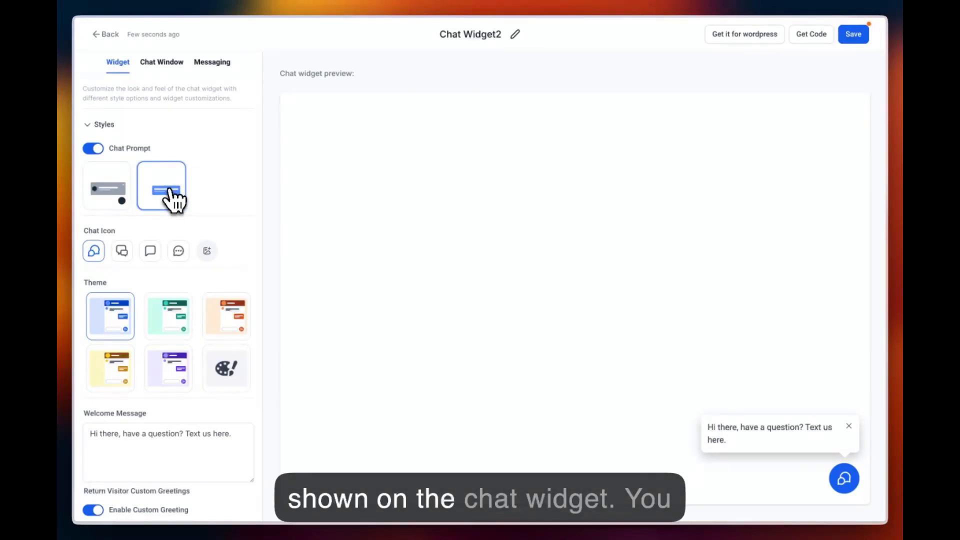
click(126, 196)
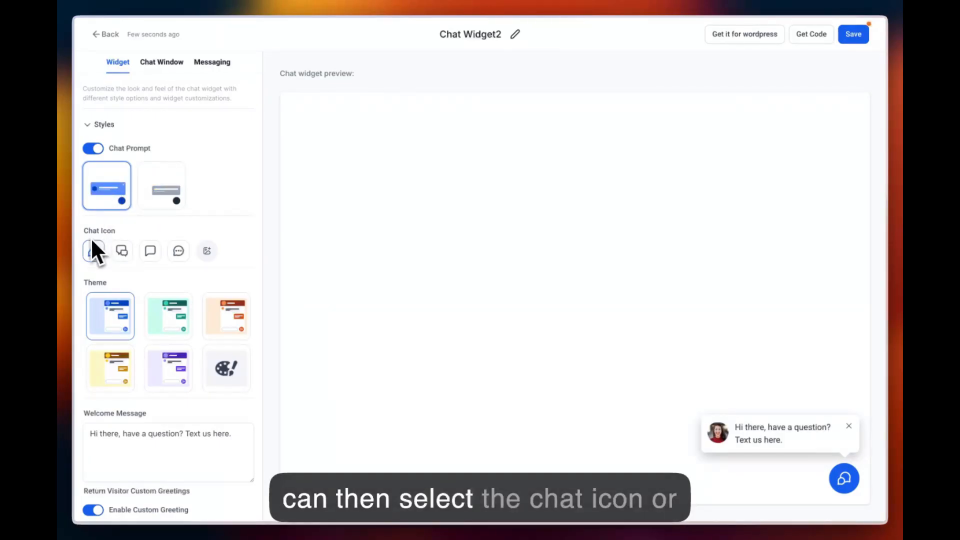
Set the chat icon to the round bubble with three dots, preview the green, orange and custom themes, and keep the blue theme.
click(178, 251)
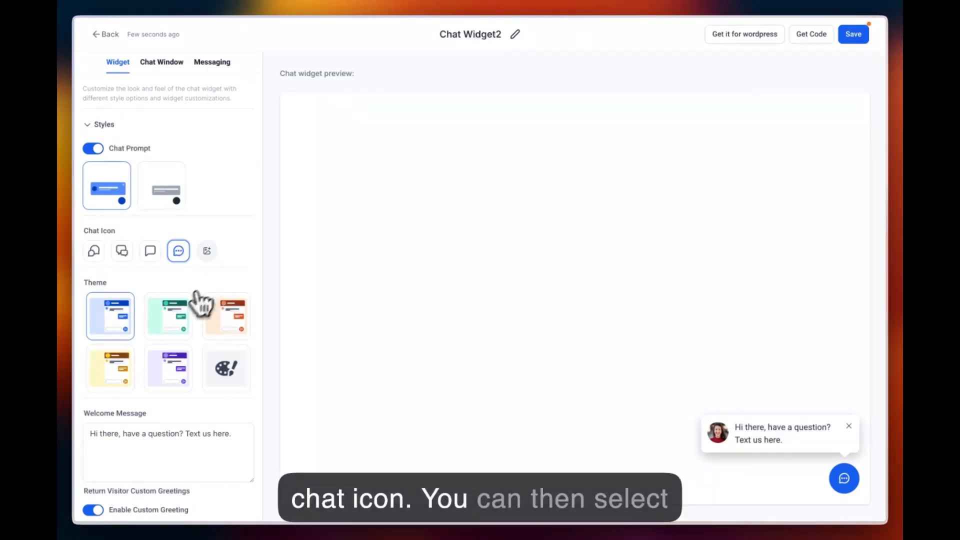
click(249, 326)
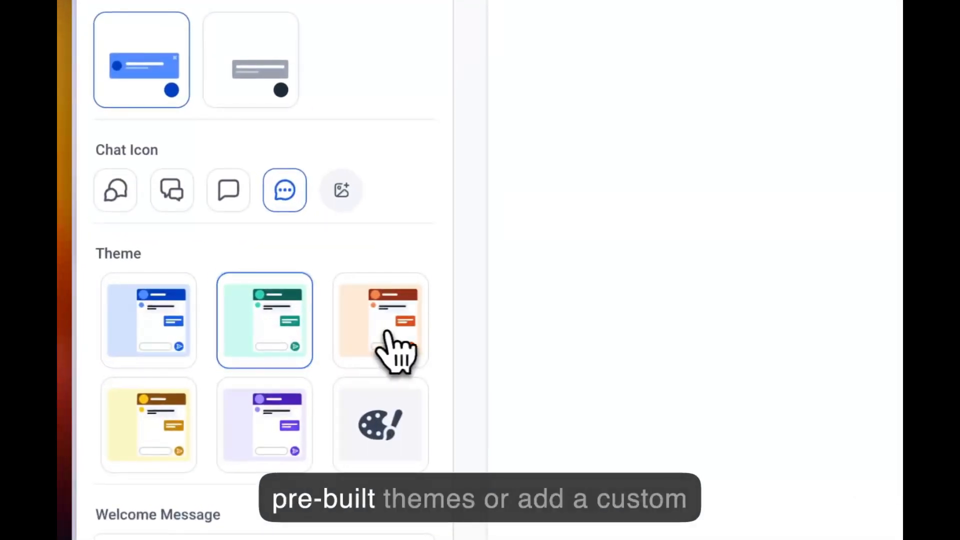
click(357, 323)
click(386, 429)
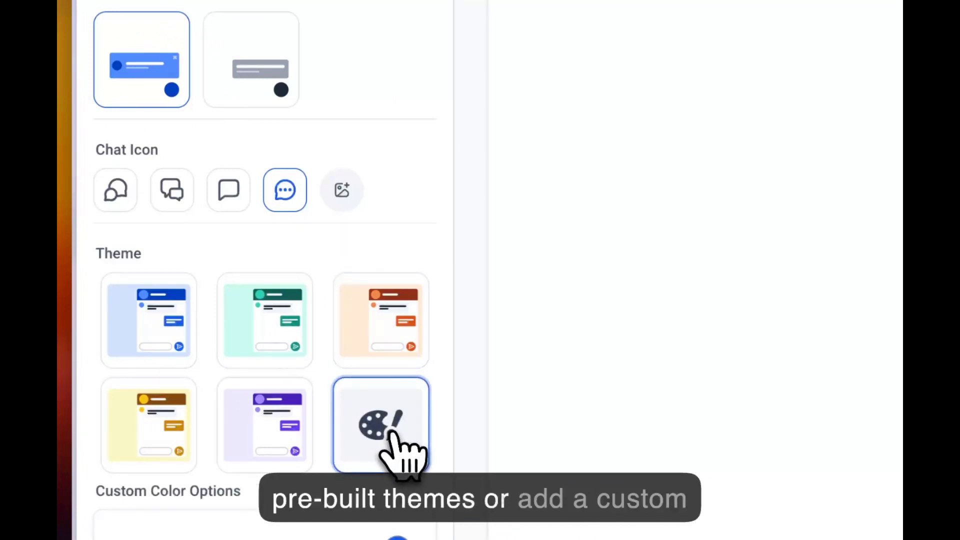
scroll(392, 435, down, 5)
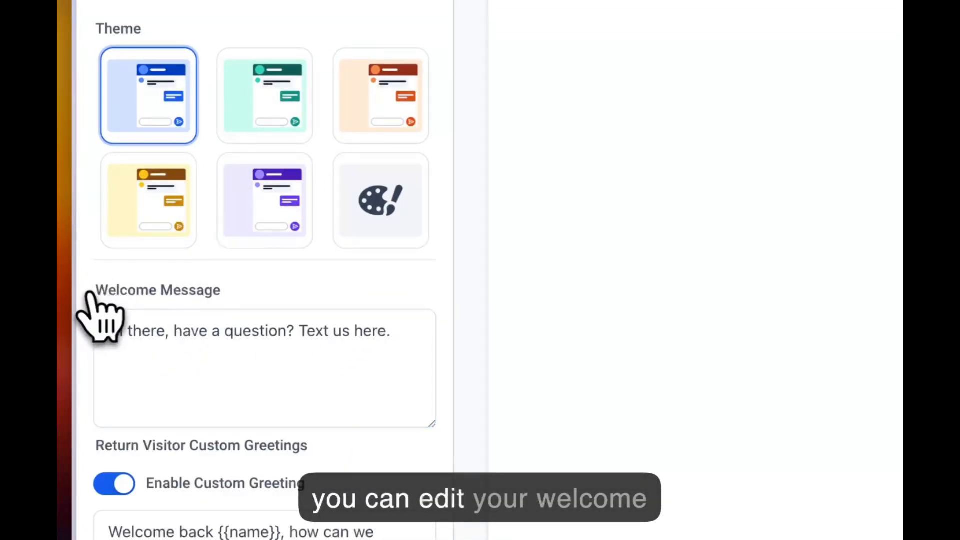
Review the welcome message and the return visitor custom greeting with its {{name}} variable.
click(230, 322)
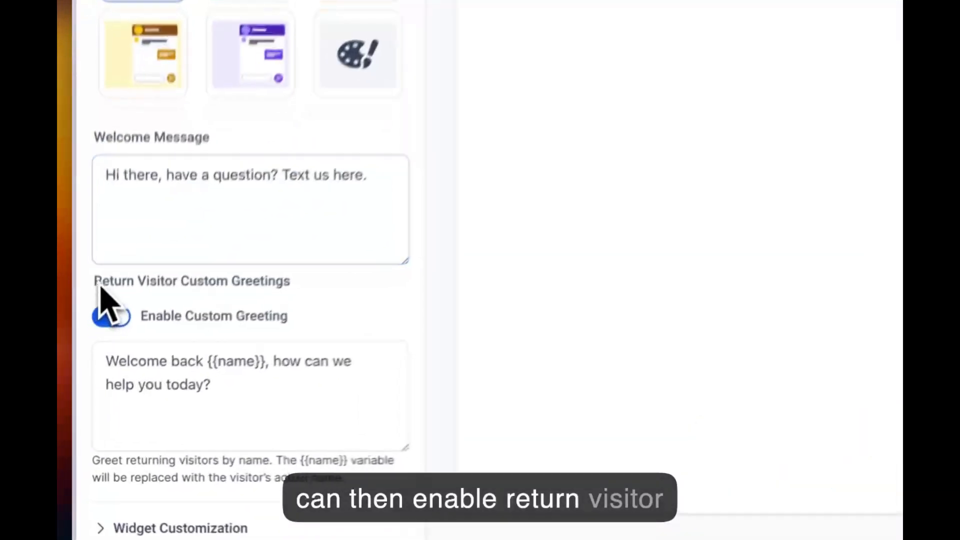
drag(98, 284, 283, 294)
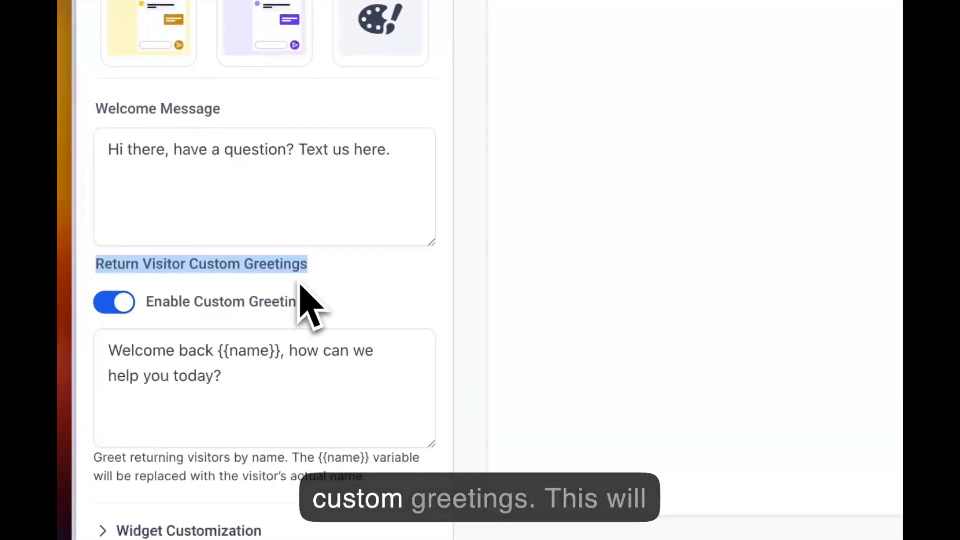
click(367, 291)
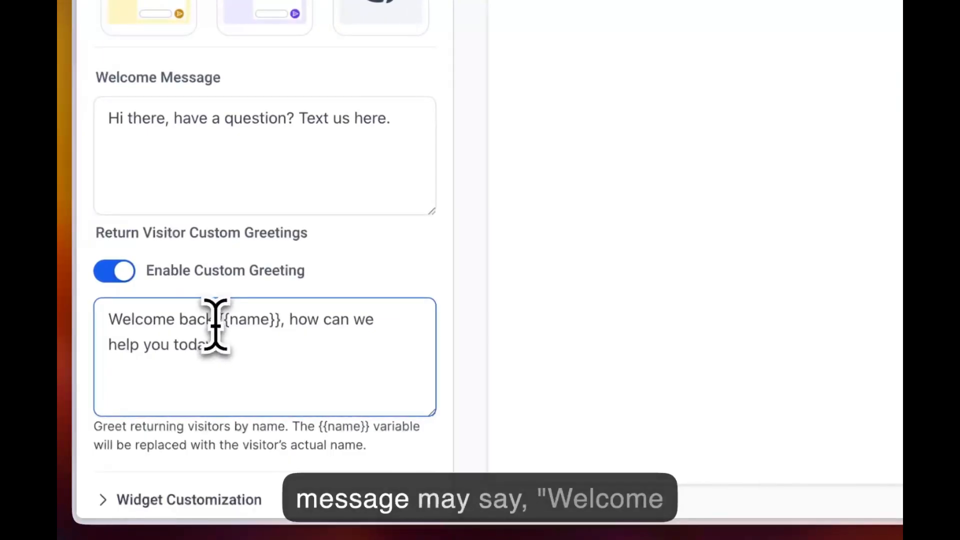
drag(219, 325, 281, 325)
click(274, 349)
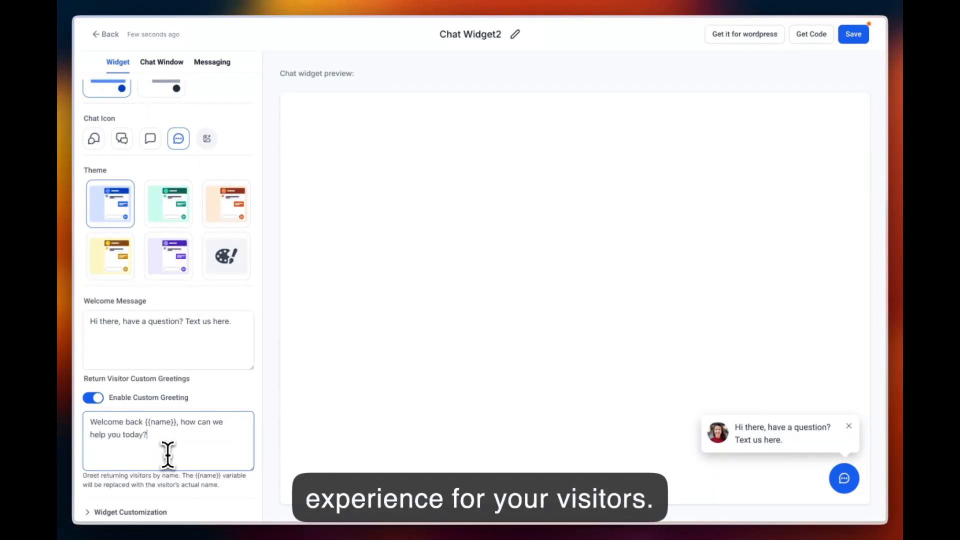
Expand the widget customization settings and review the avatar image and its alt text.
click(122, 511)
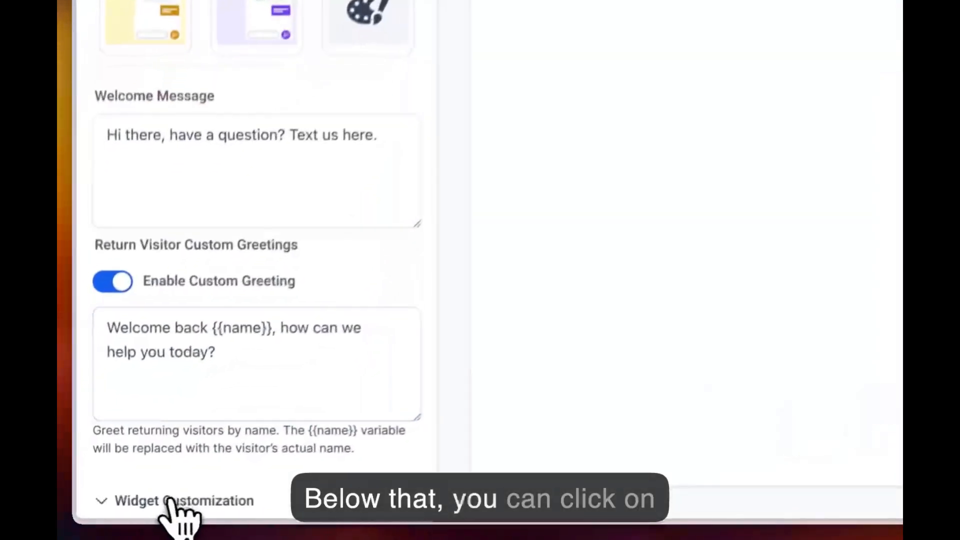
scroll(180, 513, down, 8)
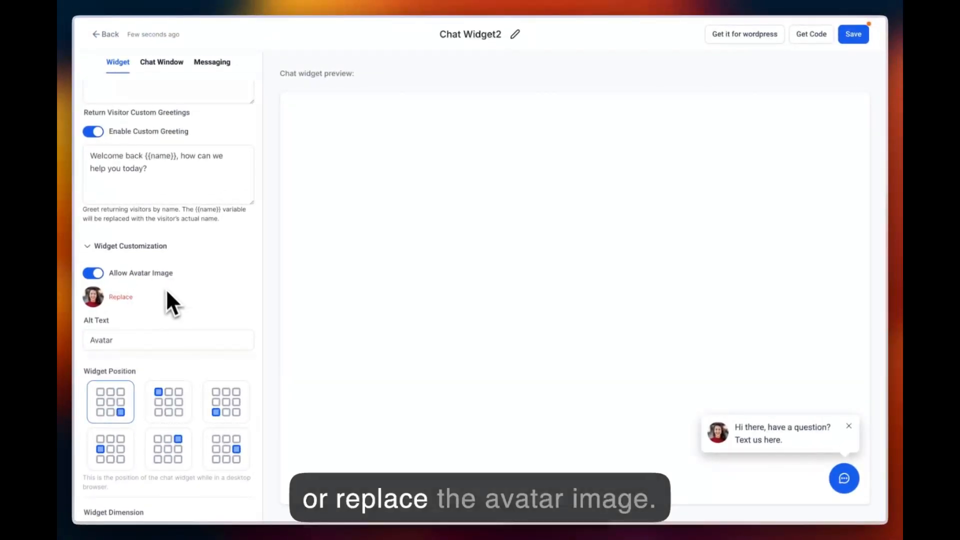
scroll(166, 292, down, 1)
click(122, 320)
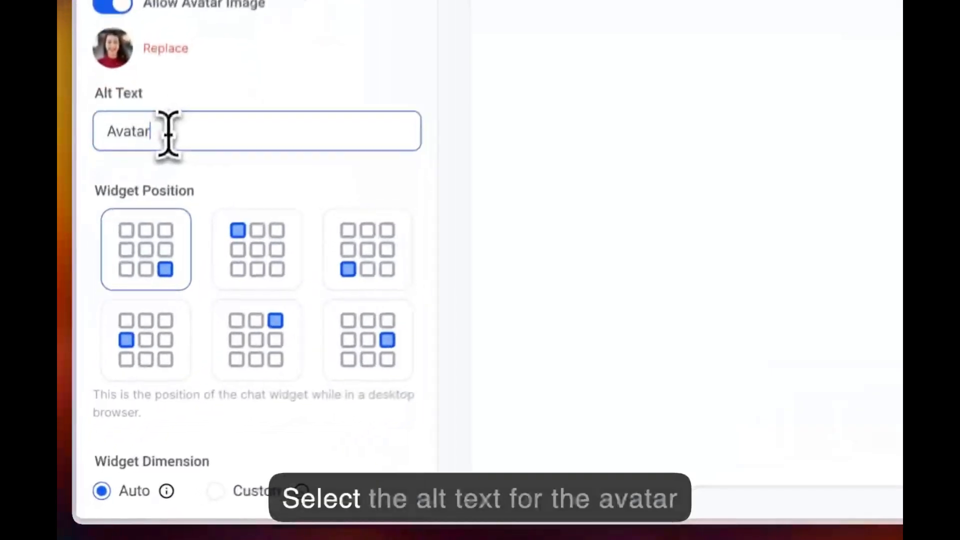
drag(184, 130, 102, 127)
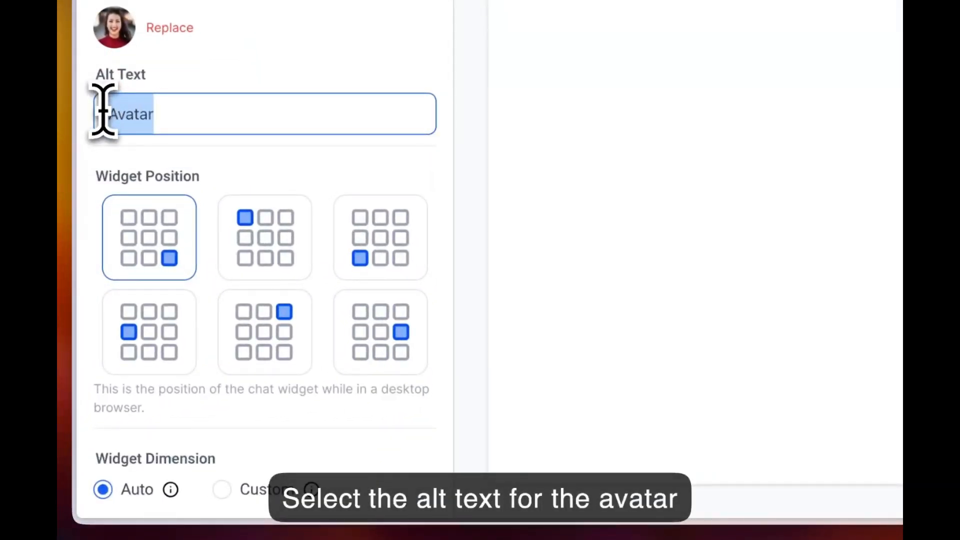
Preview other desktop widget positions, return the widget to the bottom-right position, and save the chat widget.
click(283, 253)
click(359, 253)
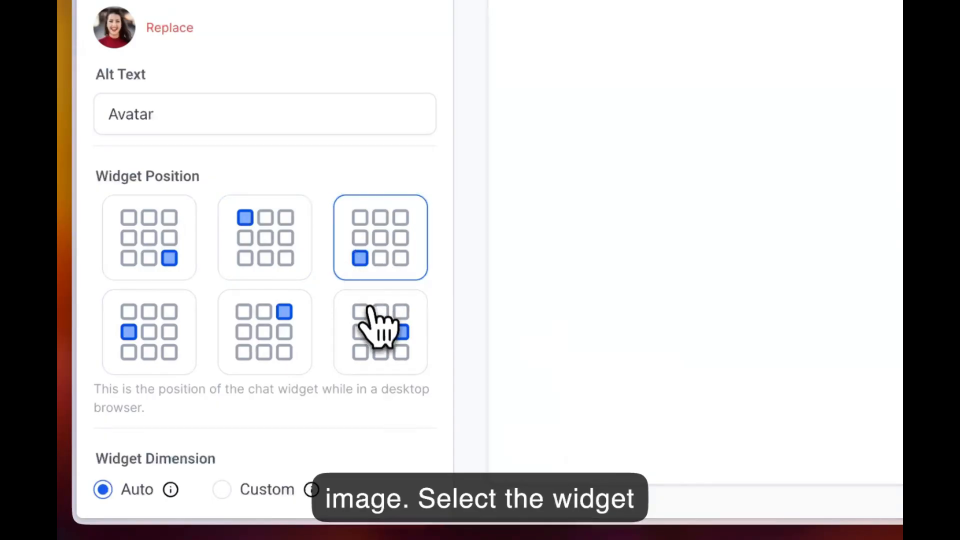
click(352, 309)
click(175, 251)
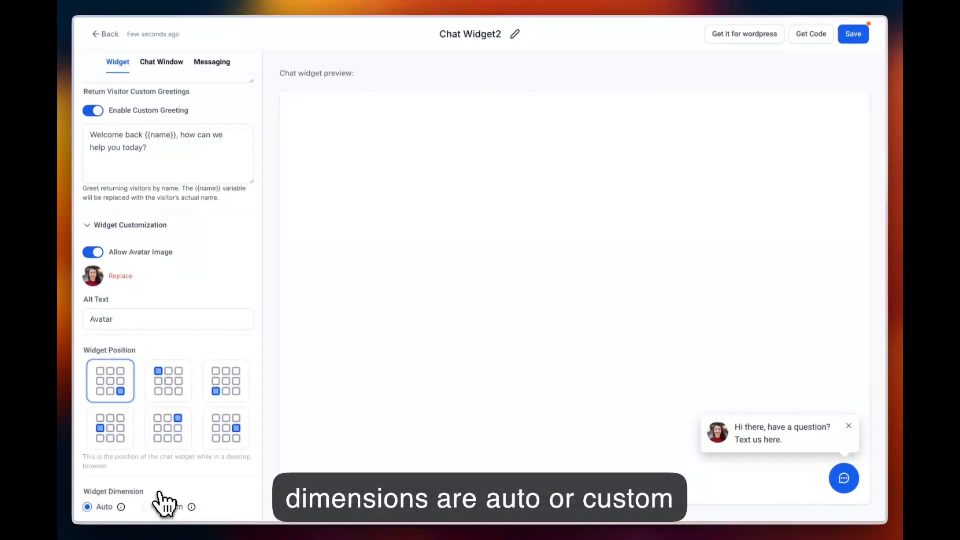
click(855, 36)
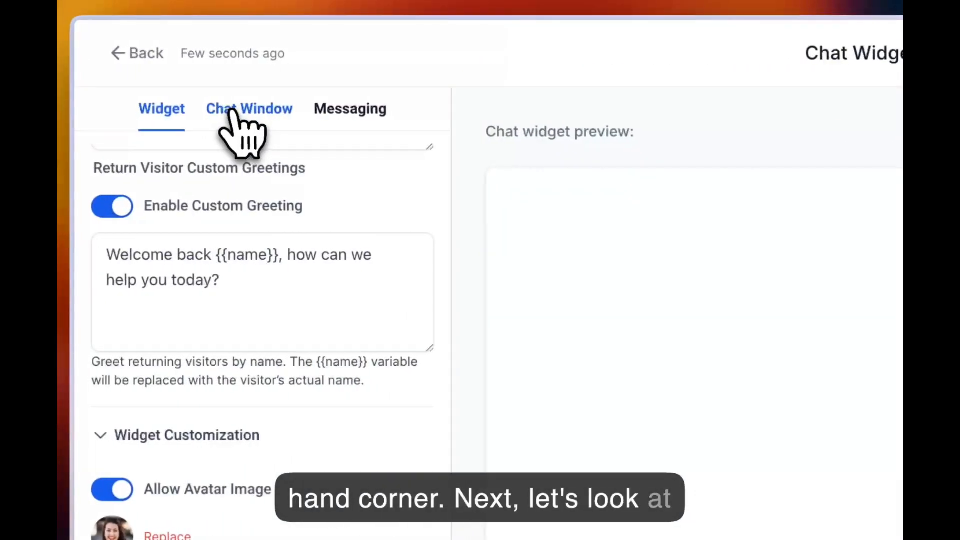
Open the chat window's title and intro settings and review the window title and intro message.
click(232, 110)
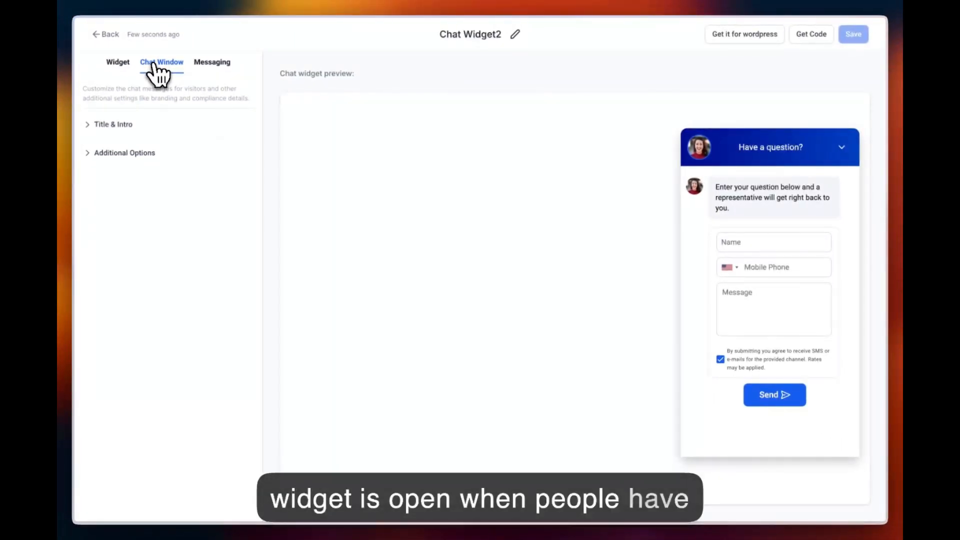
click(110, 125)
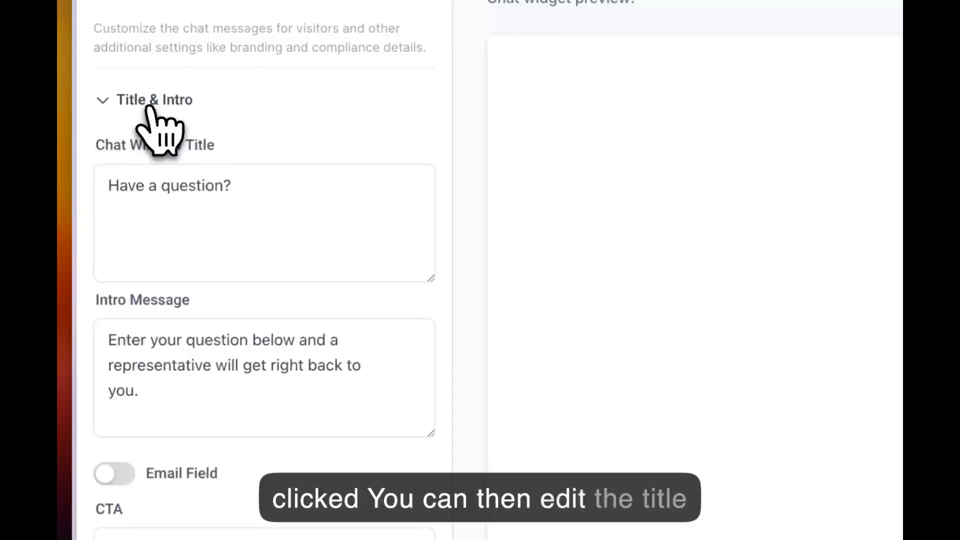
drag(253, 189, 105, 183)
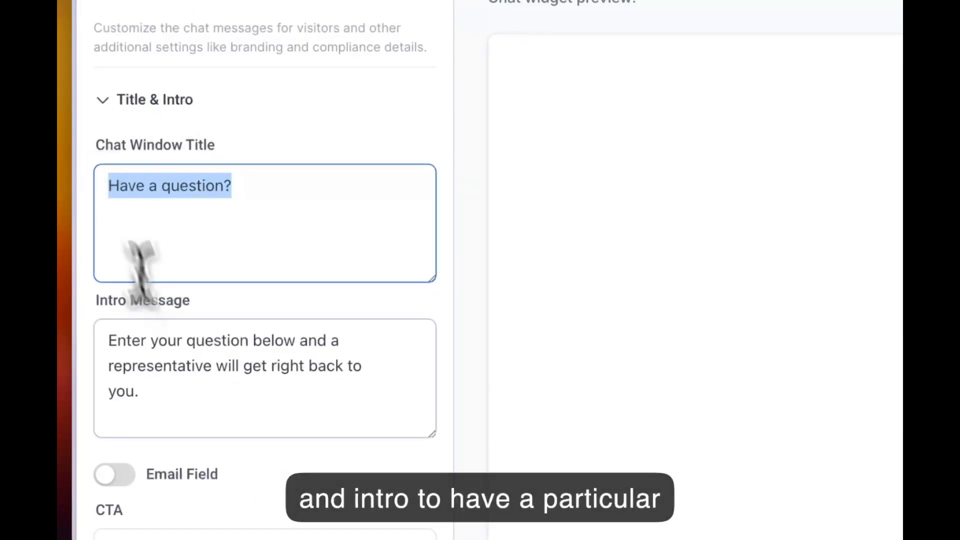
drag(176, 400, 106, 336)
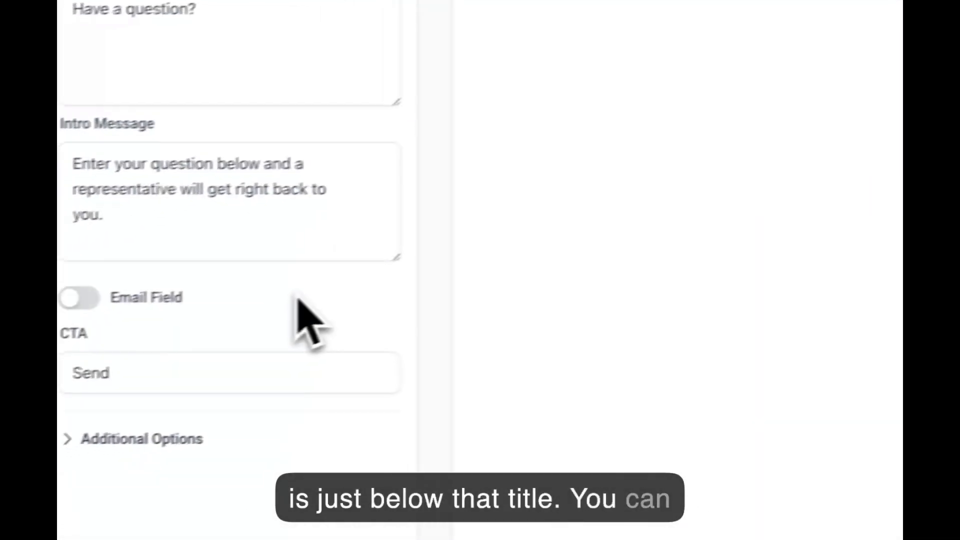
Enable the email field in the chat window form and set the CTA text to Submit.
click(96, 309)
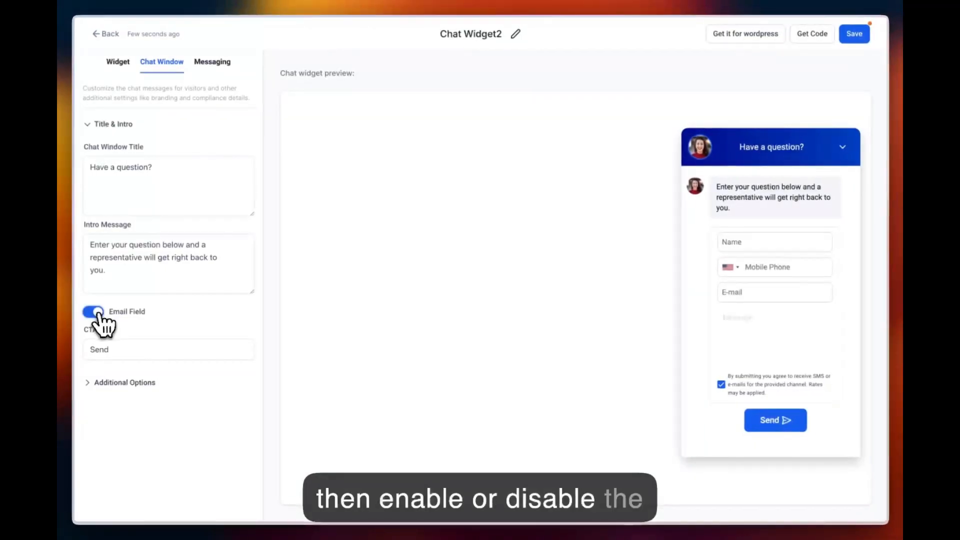
click(114, 349)
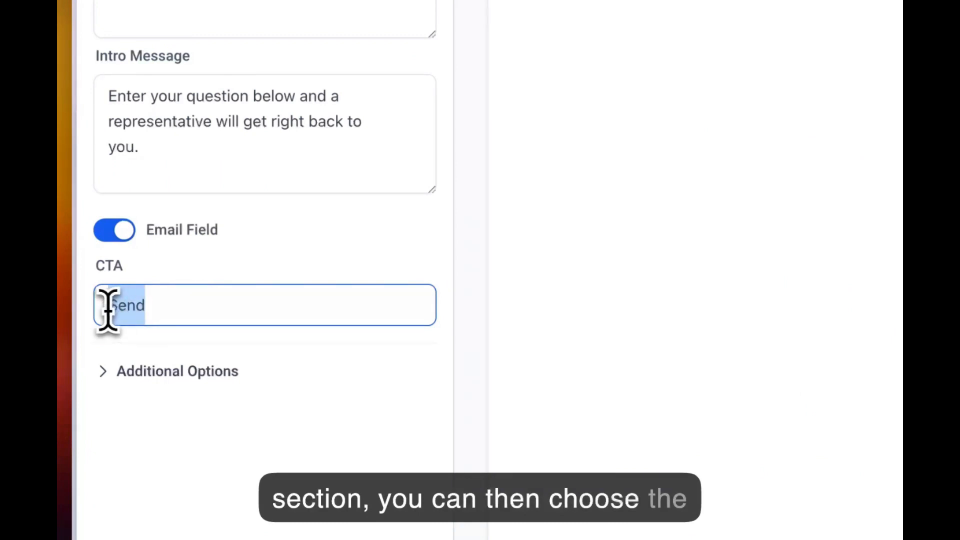
key(BackSpace)
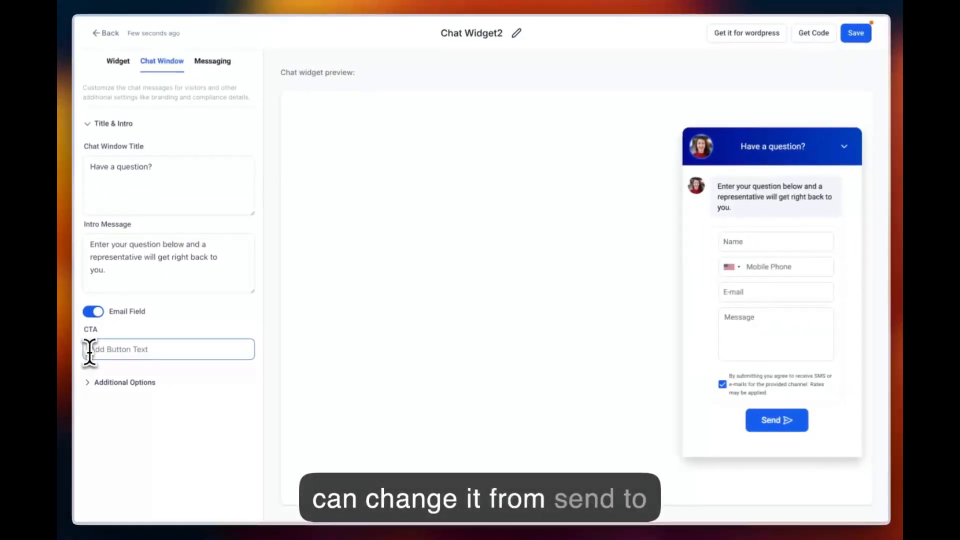
text(Submit)
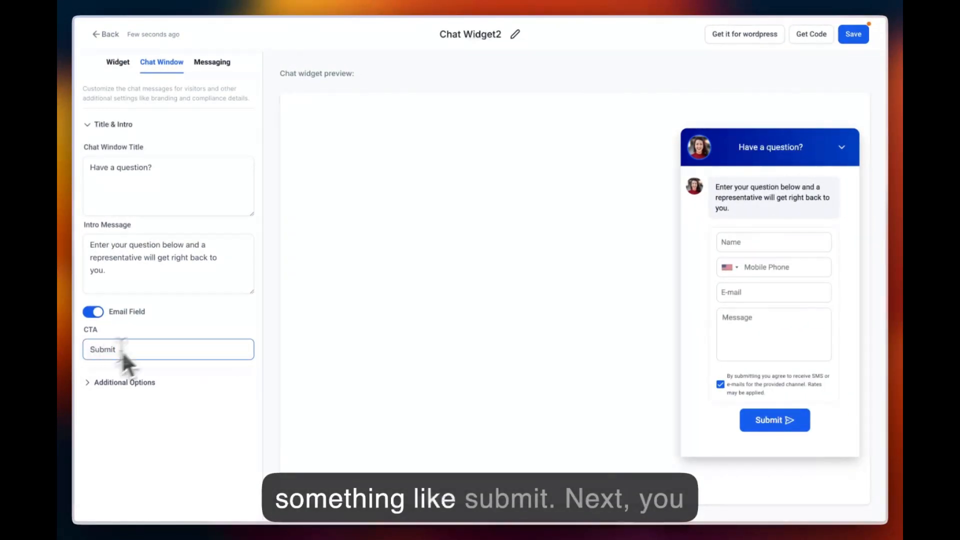
Expand the chat window's additional options and turn off Agency Branding.
click(165, 324)
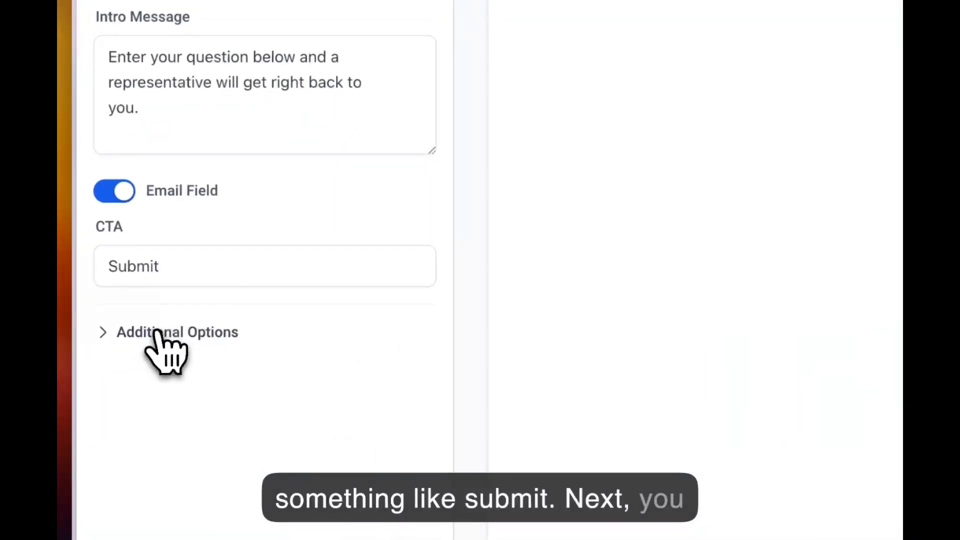
click(159, 334)
scroll(160, 328, down, 5)
scroll(255, 145, up, 2)
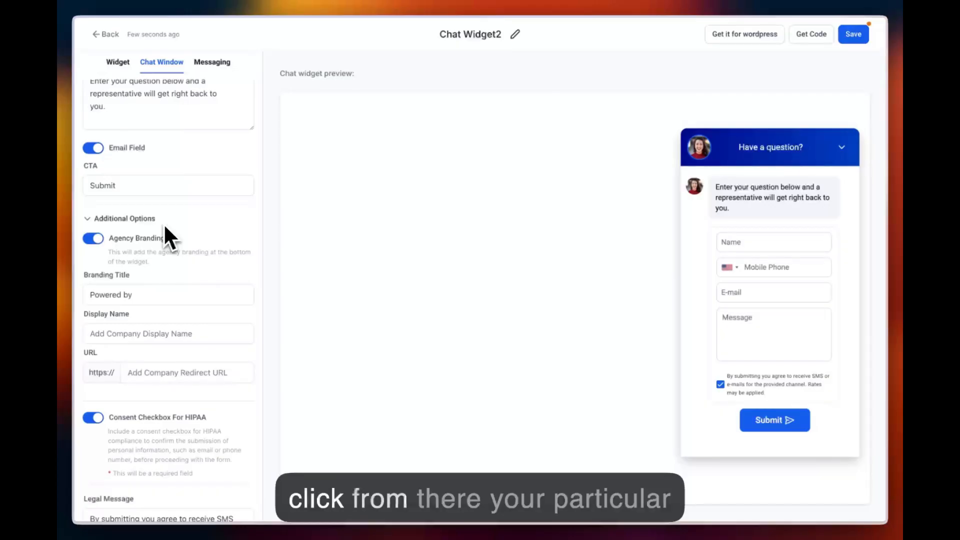
click(163, 237)
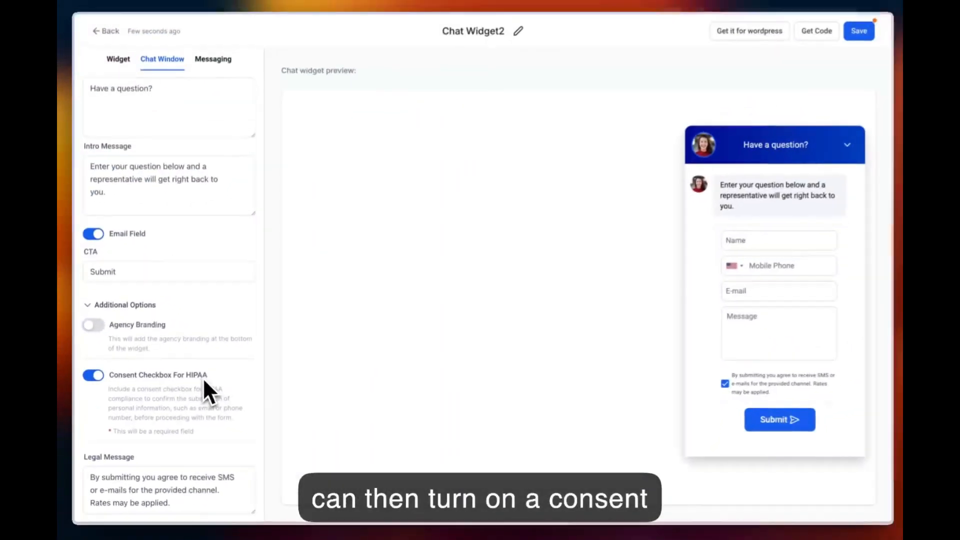
Review the legal message under the HIPAA consent checkbox and save the chat widget.
click(121, 470)
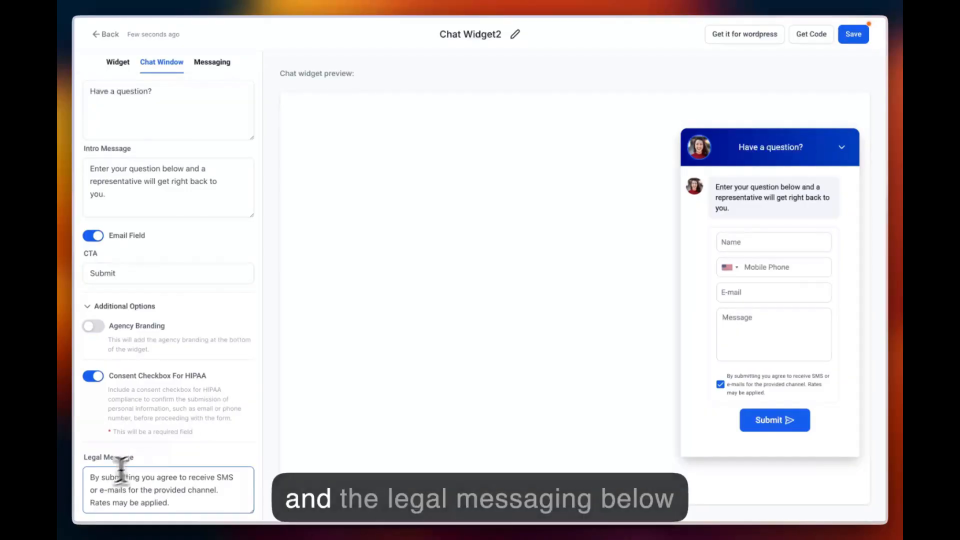
drag(90, 478, 184, 503)
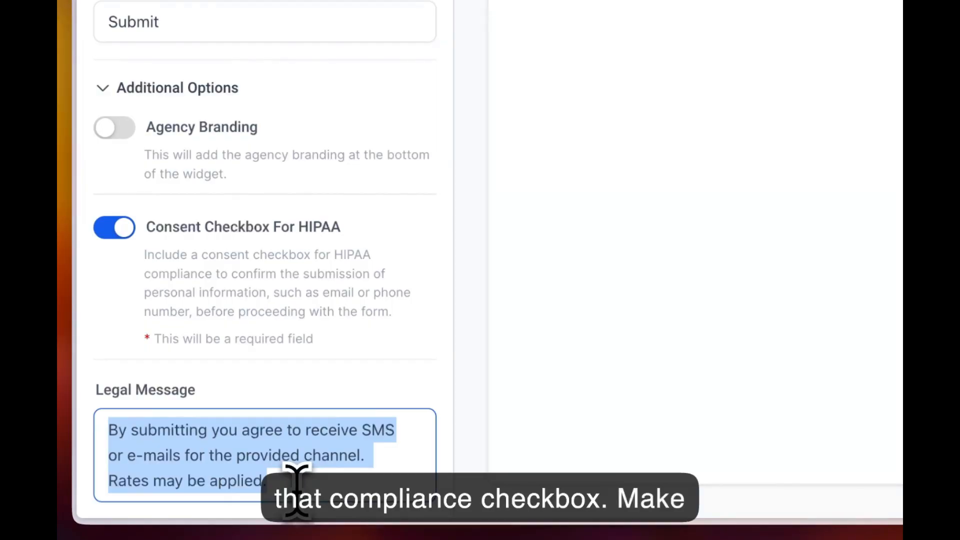
click(860, 19)
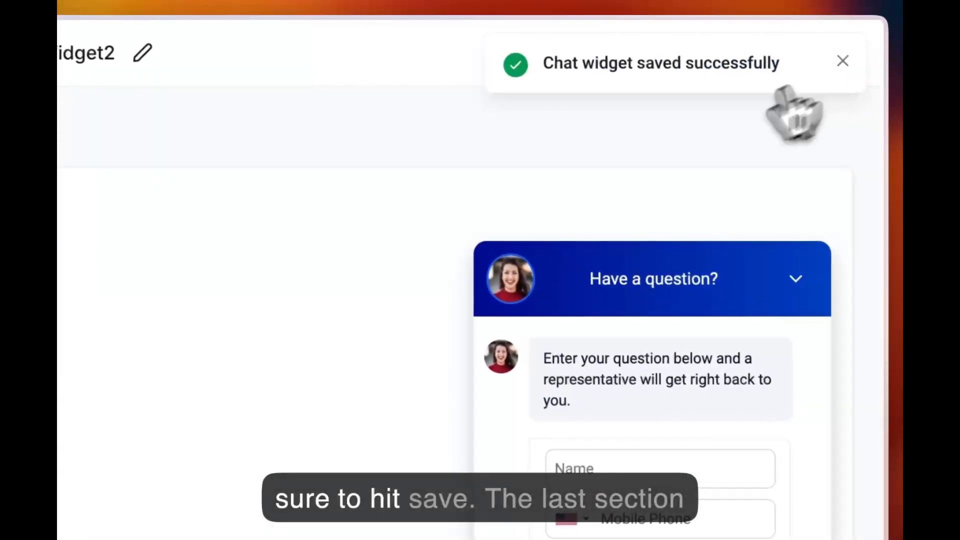
In the messaging settings, set the acknowledgement icon to the circled checkmark and expand the language options.
click(332, 113)
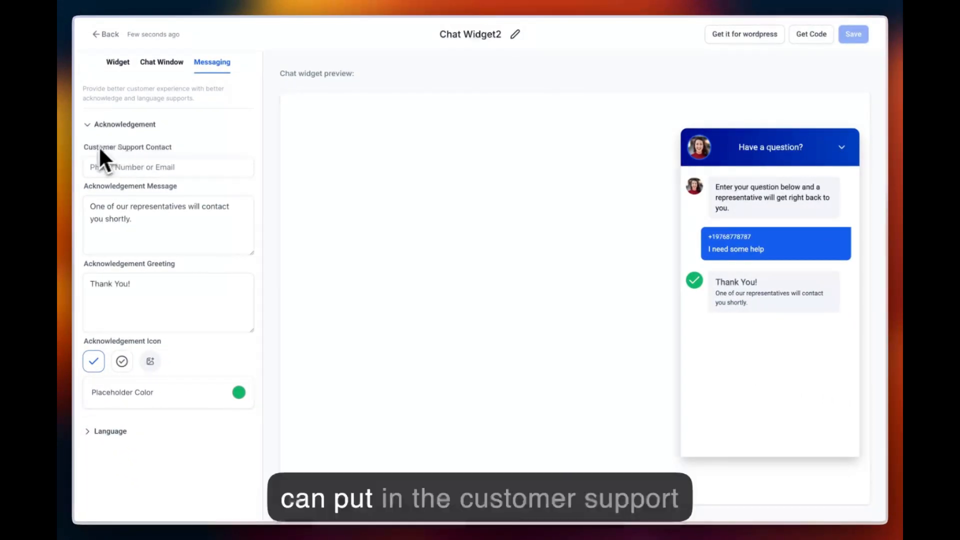
click(169, 162)
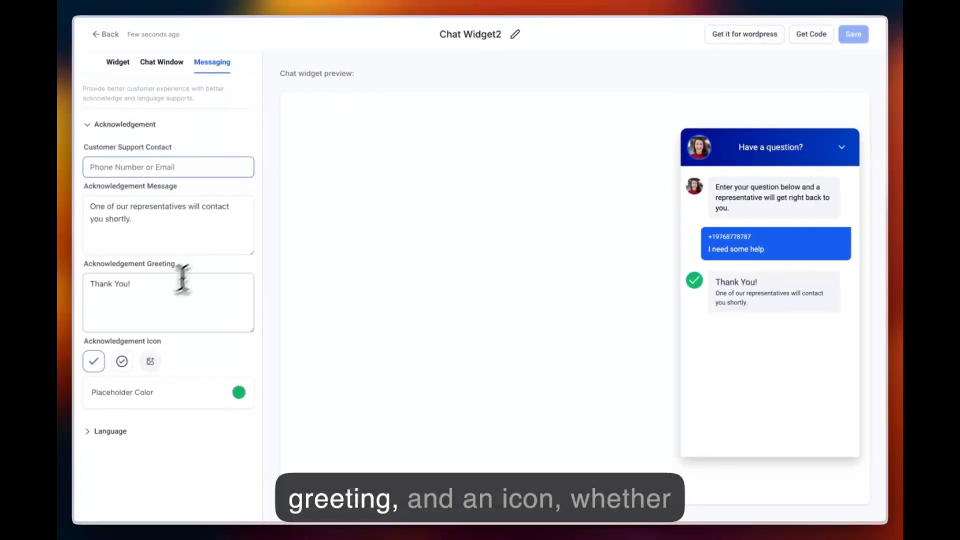
click(122, 361)
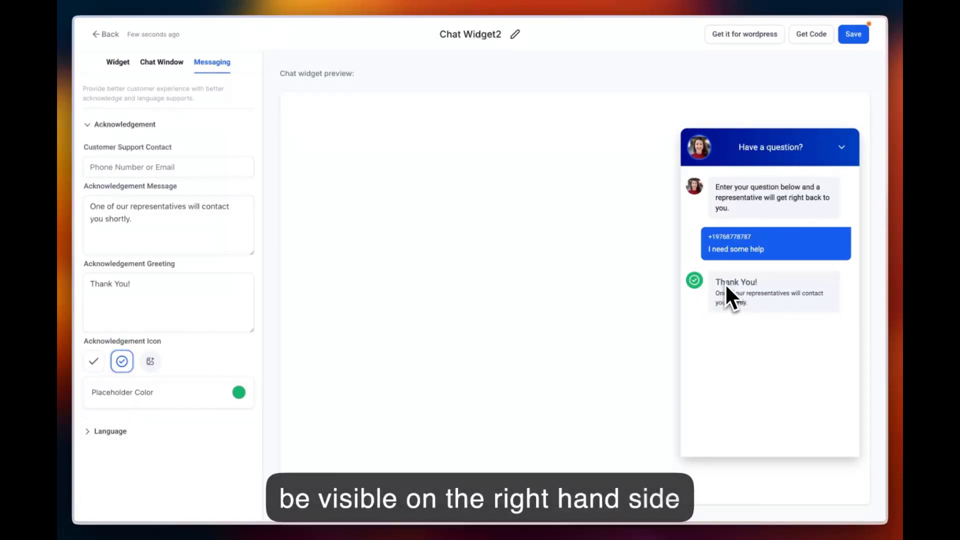
click(111, 430)
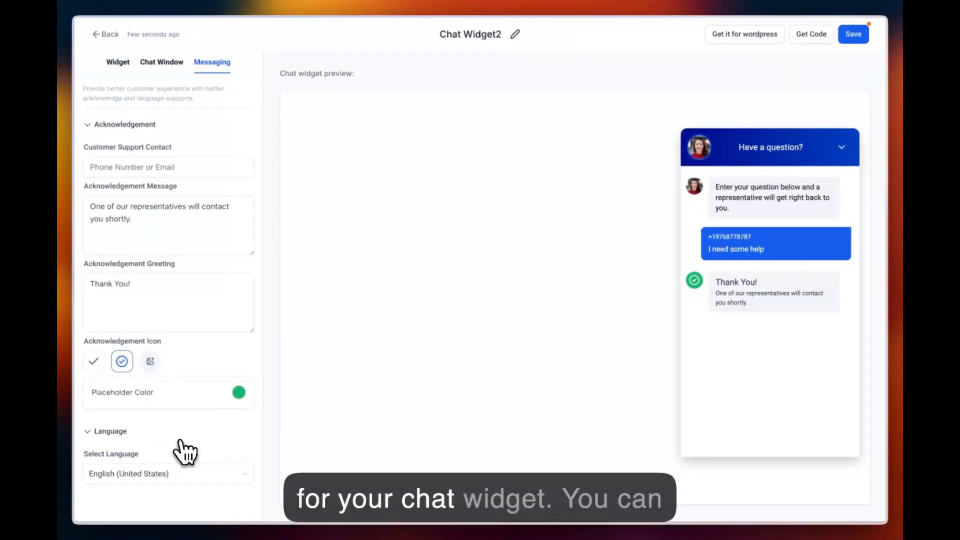
Rename the chat widget to Test and save it.
click(463, 34)
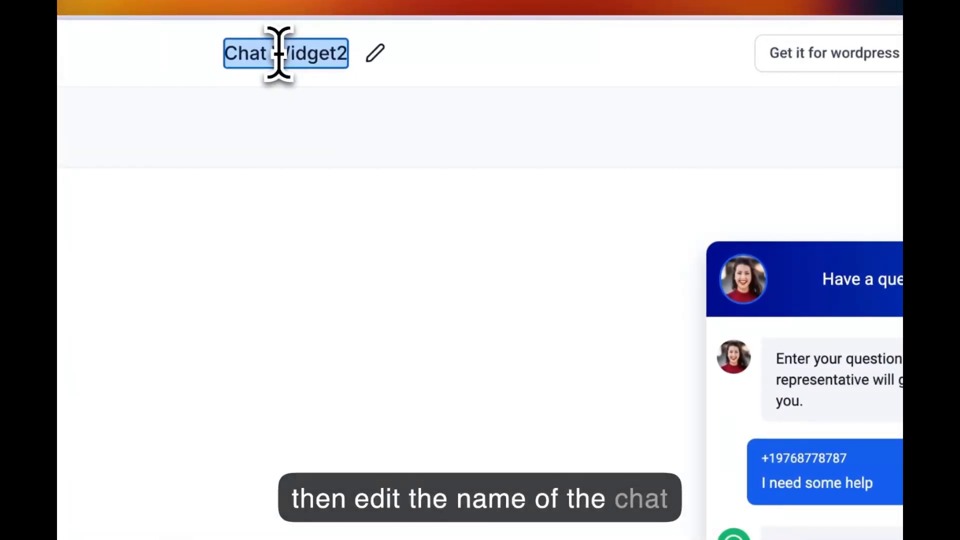
text(Test)
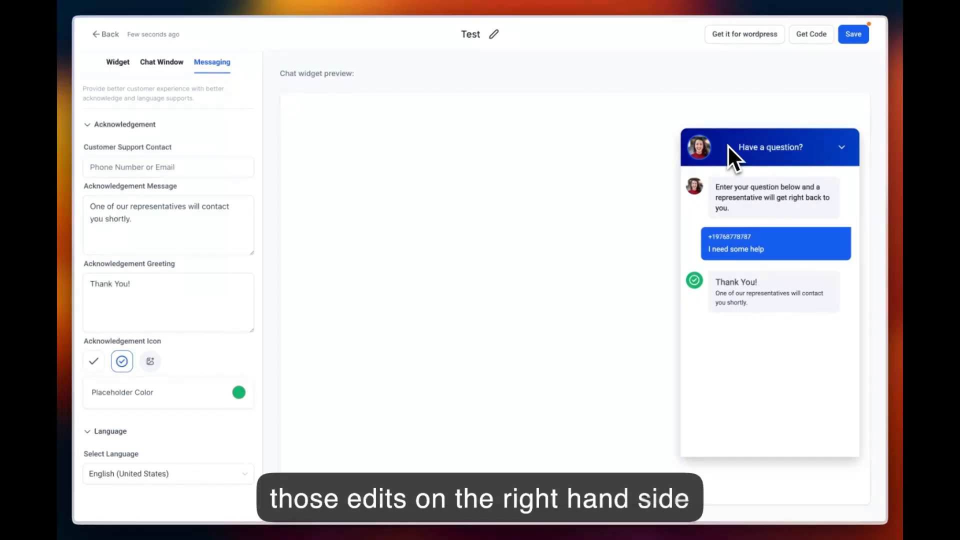
click(854, 34)
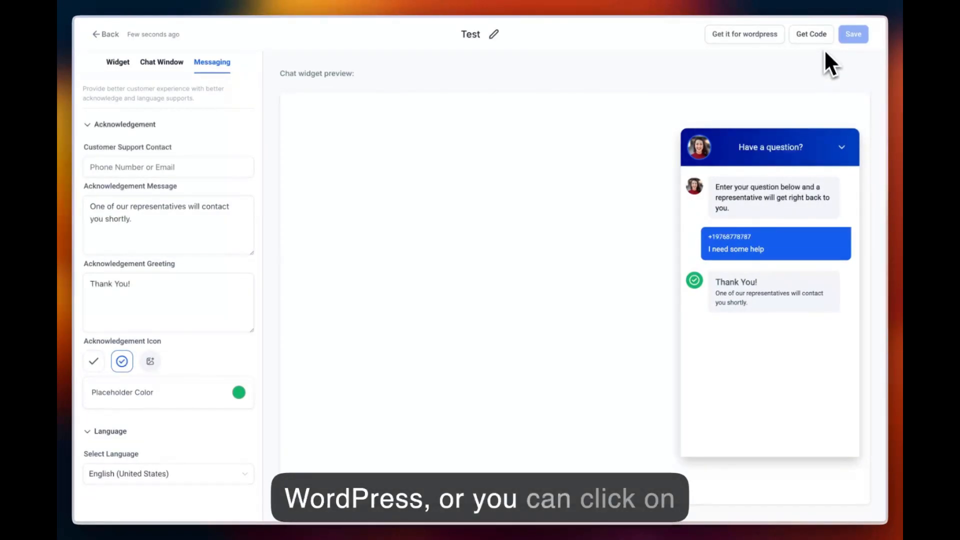
View the widget's embed code in its direct script and Google Tag Manager versions, and close the code dialog.
click(813, 36)
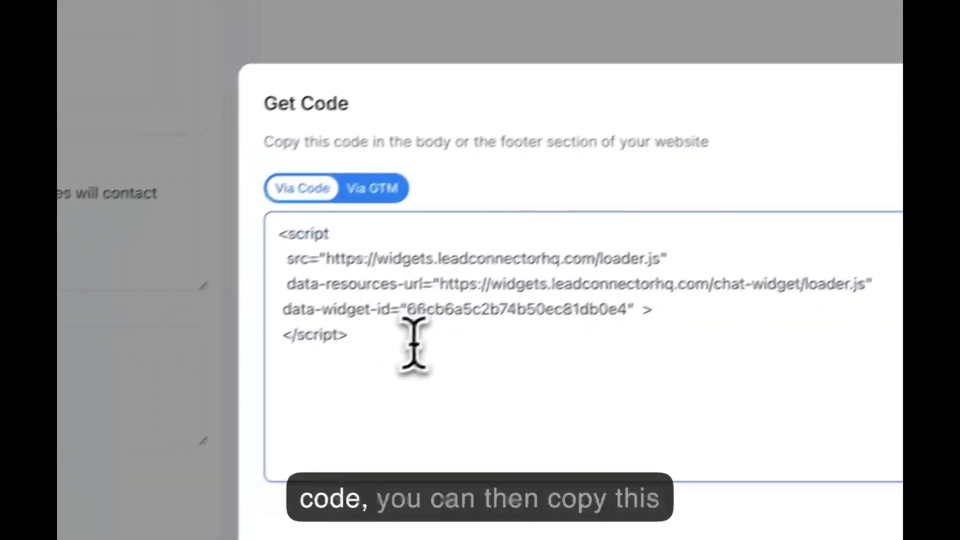
drag(230, 443, 83, 335)
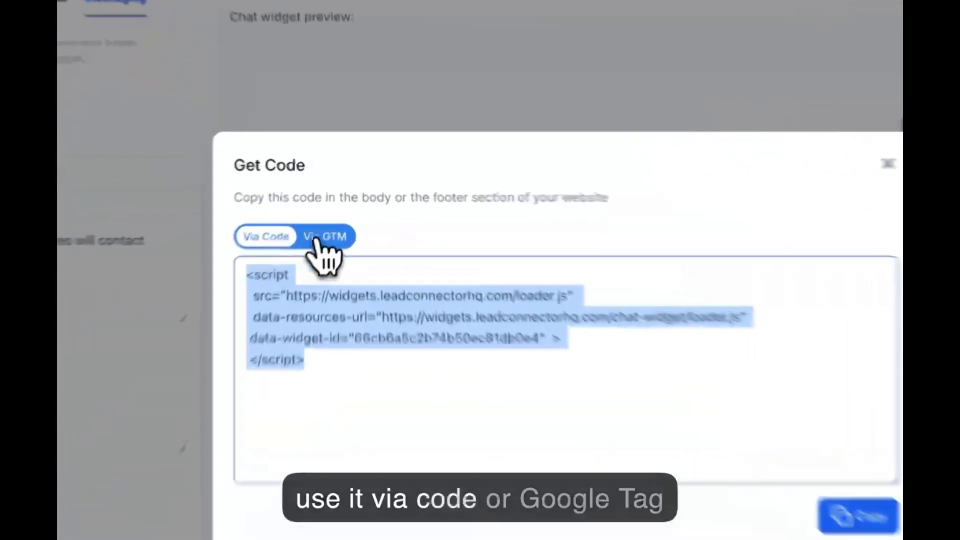
click(336, 204)
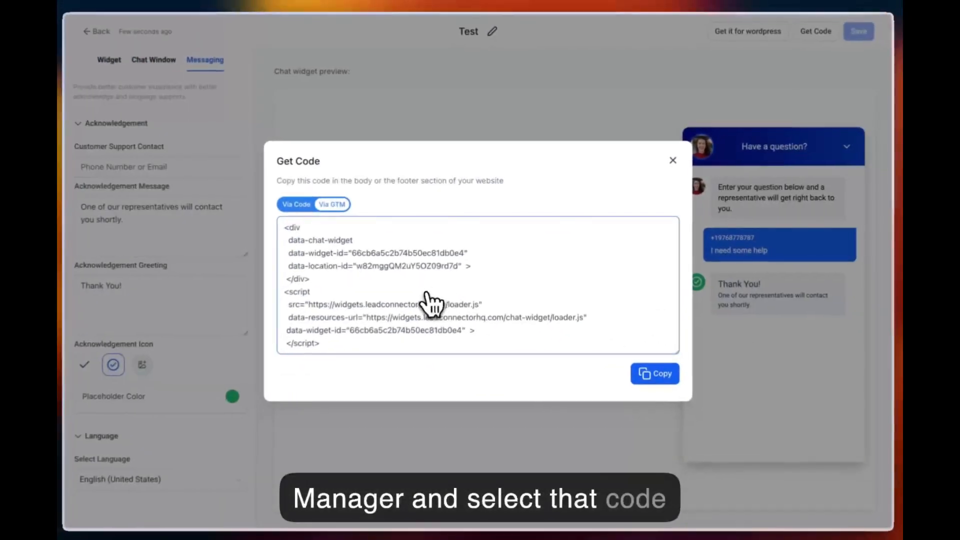
click(671, 161)
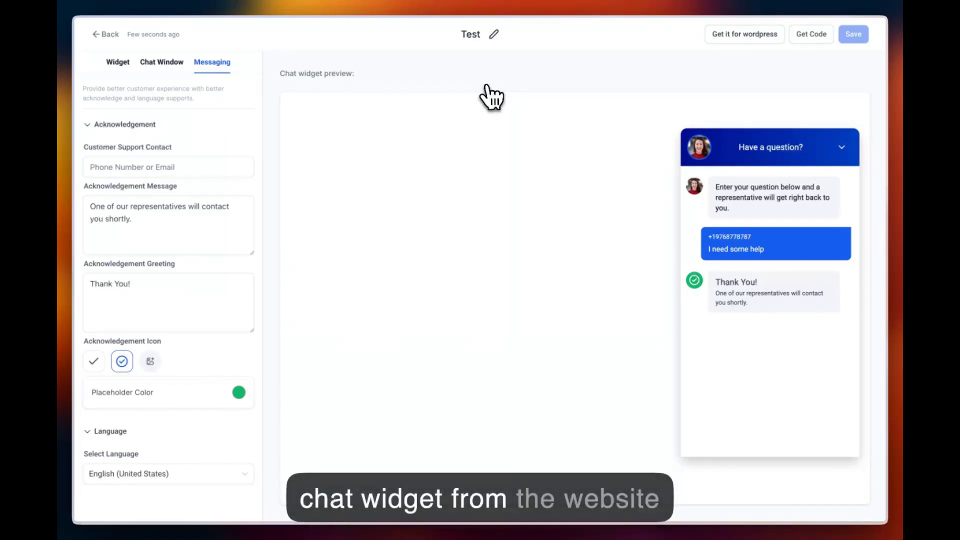
Return to the list of chat widgets and create a new widget of the Live chat type.
click(111, 34)
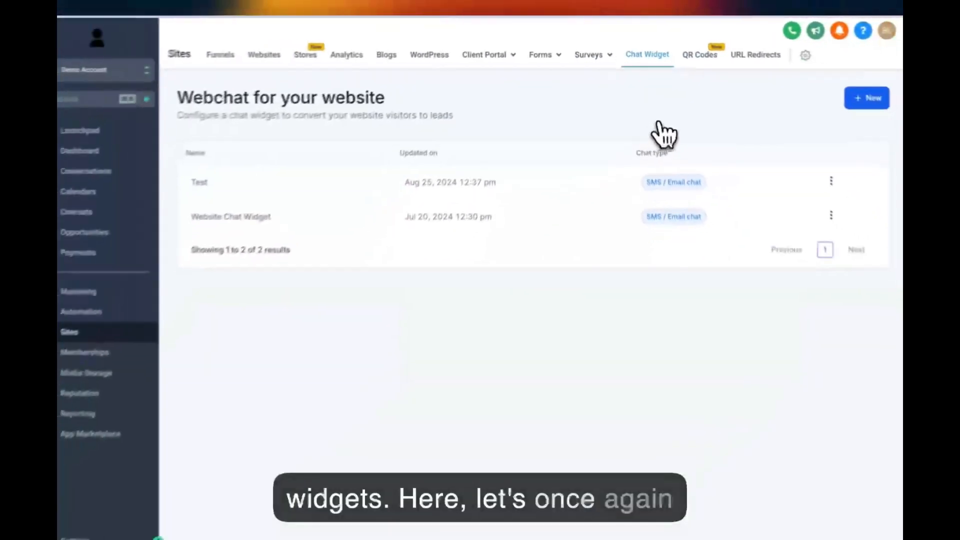
click(863, 102)
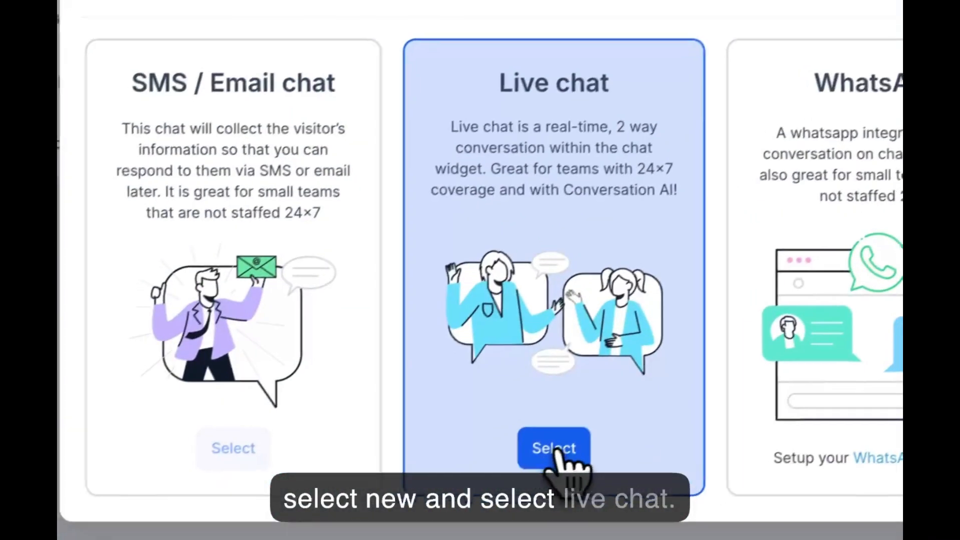
click(564, 446)
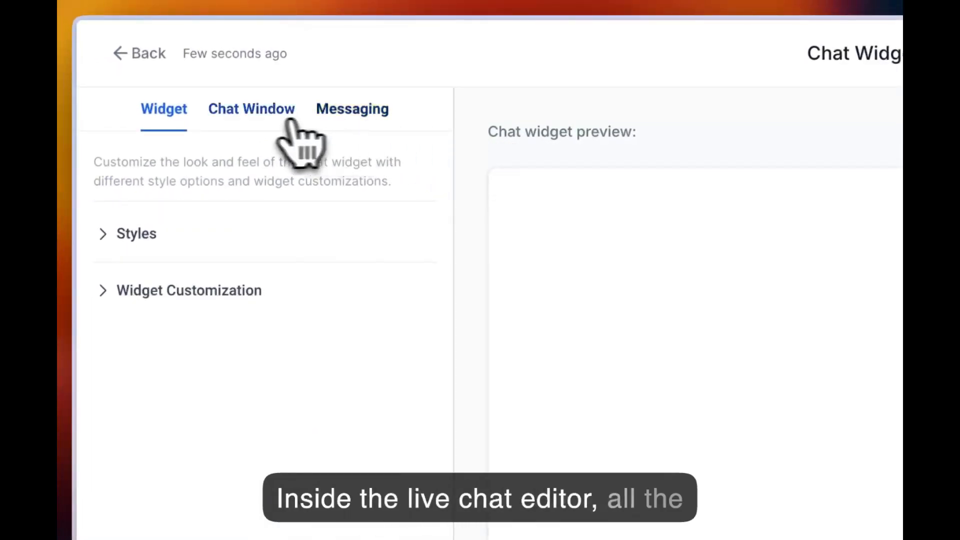
Open the live chat widget's chat window settings and expand the Title & Intro and Live Chat Assigned sections.
click(261, 118)
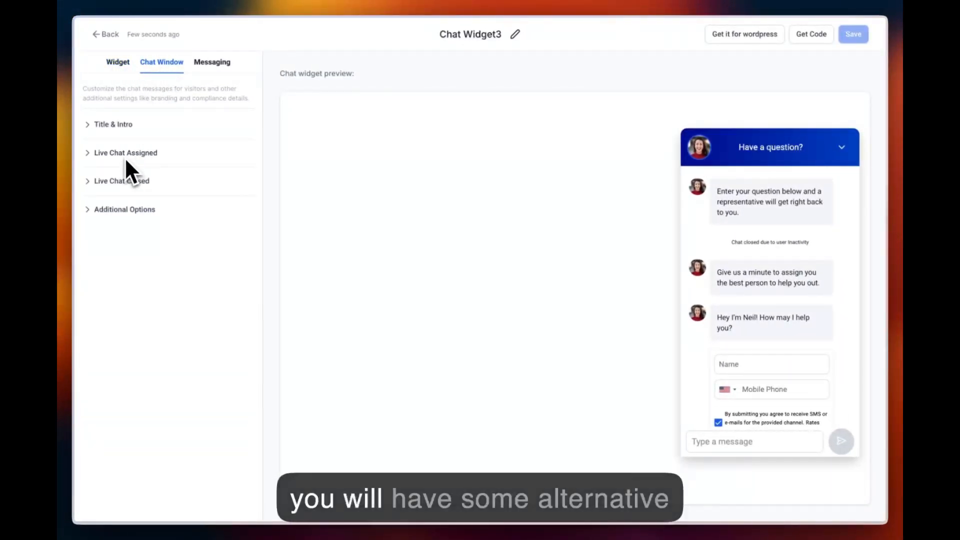
click(113, 124)
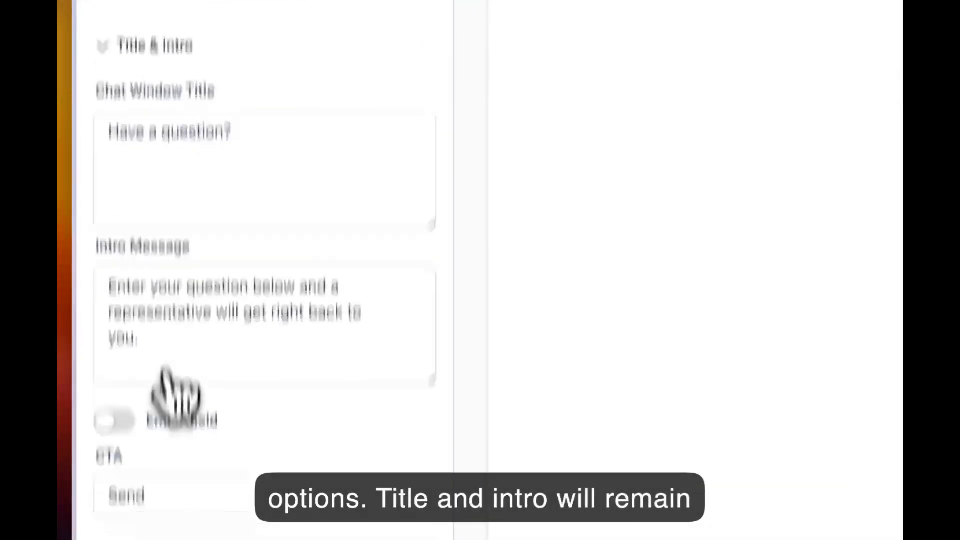
click(175, 371)
scroll(230, 302, down, 4)
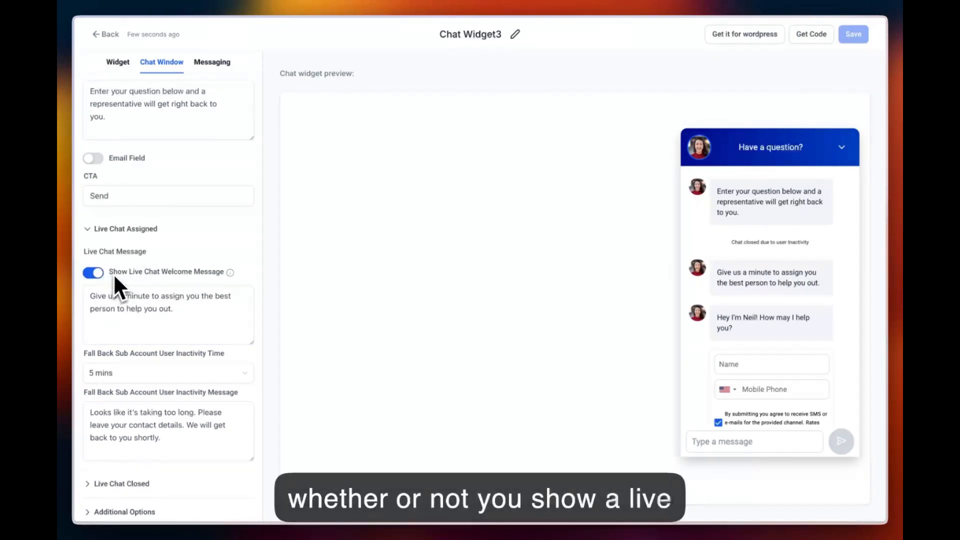
Review the live chat welcome message, the fallback user inactivity time choices and the fallback inactivity message.
click(199, 294)
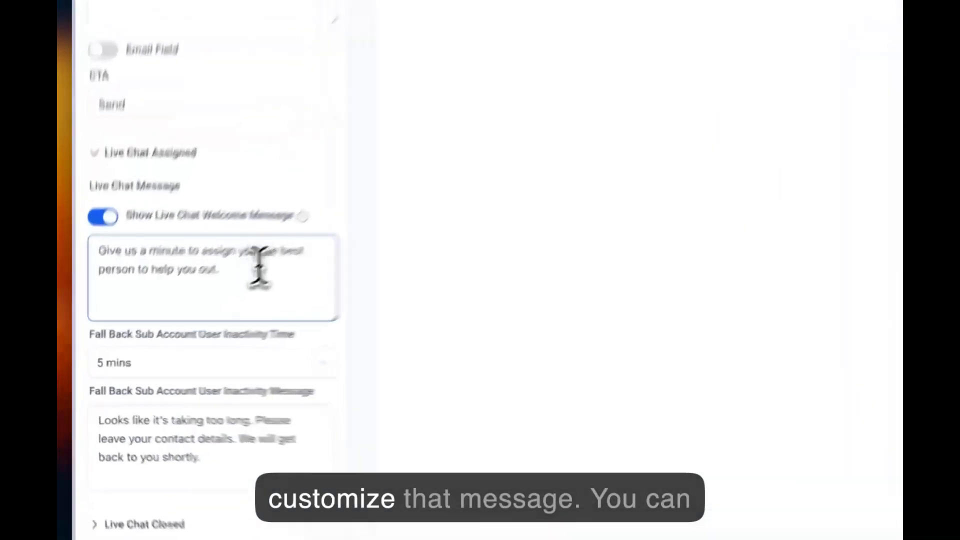
drag(259, 270, 97, 245)
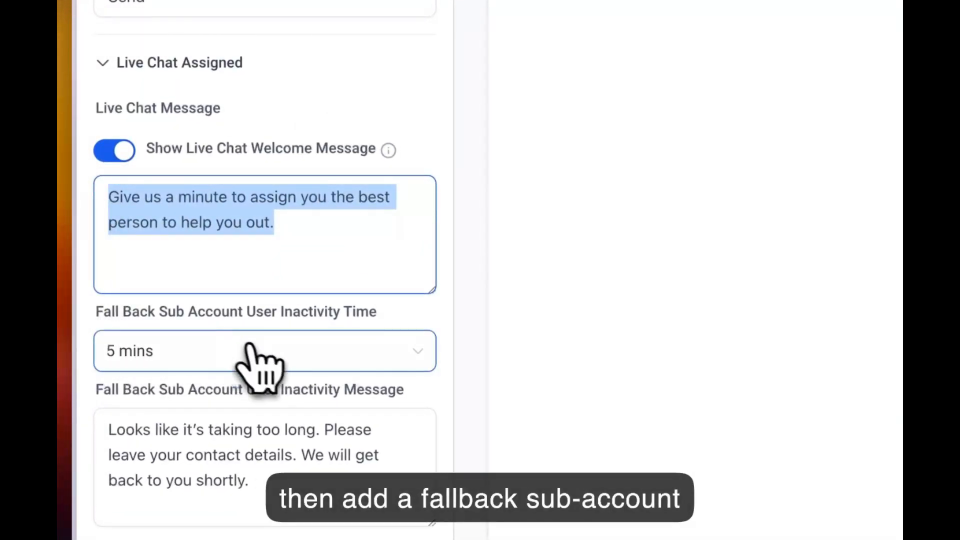
click(348, 356)
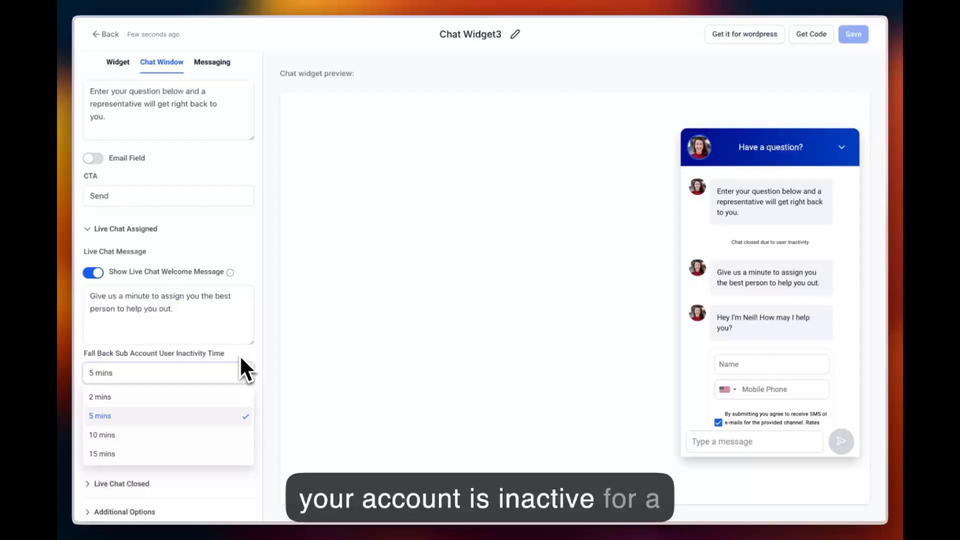
click(240, 356)
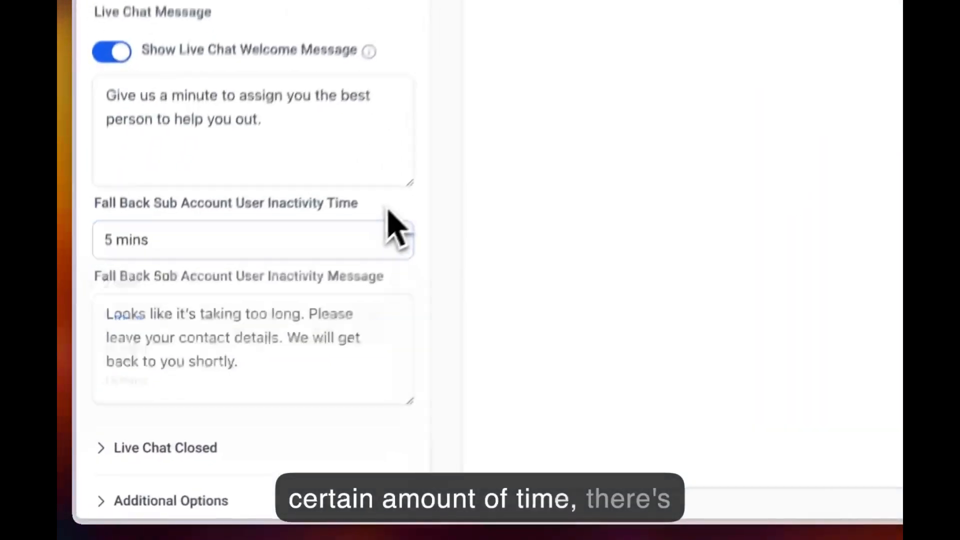
click(262, 367)
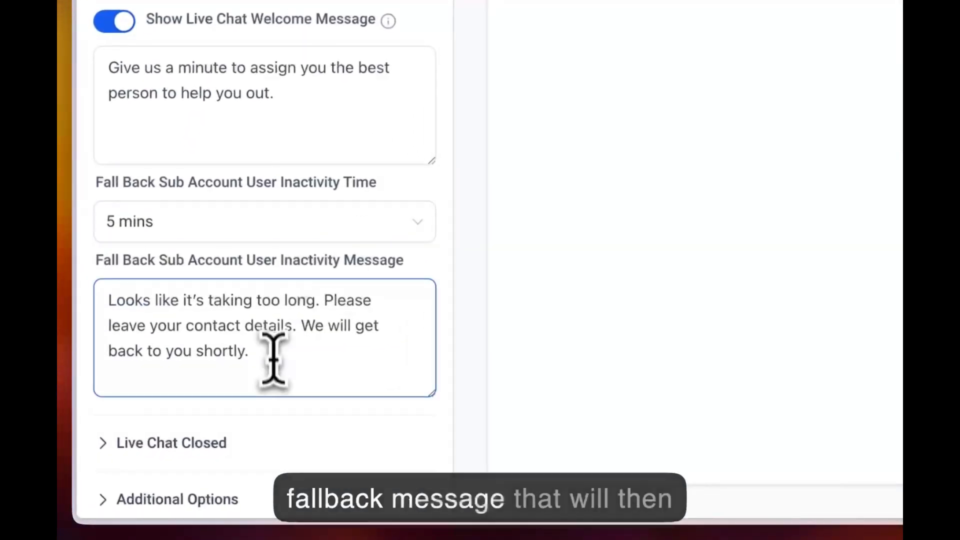
drag(237, 356, 105, 303)
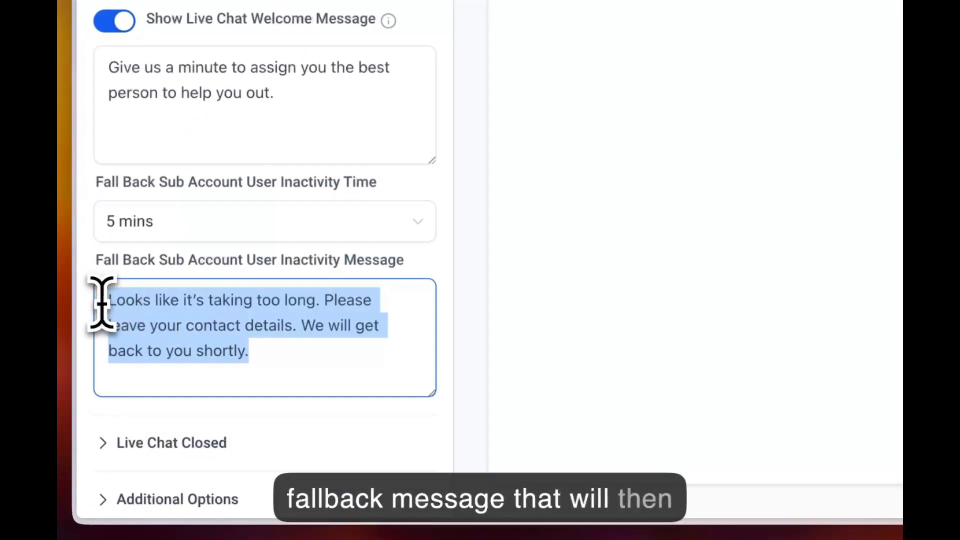
click(91, 335)
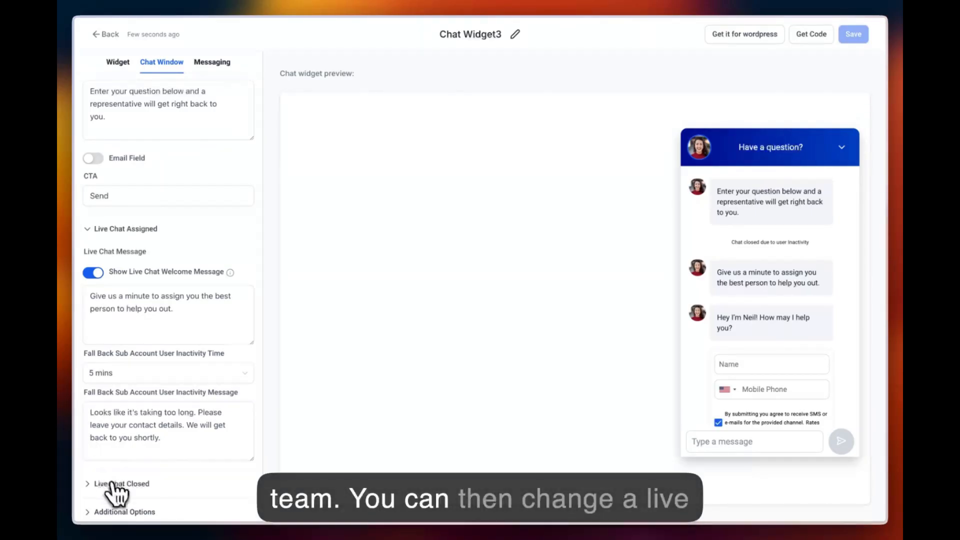
Expand the Live Chat Closed section and review the contact inactivity time choices and the chat closed message.
click(115, 484)
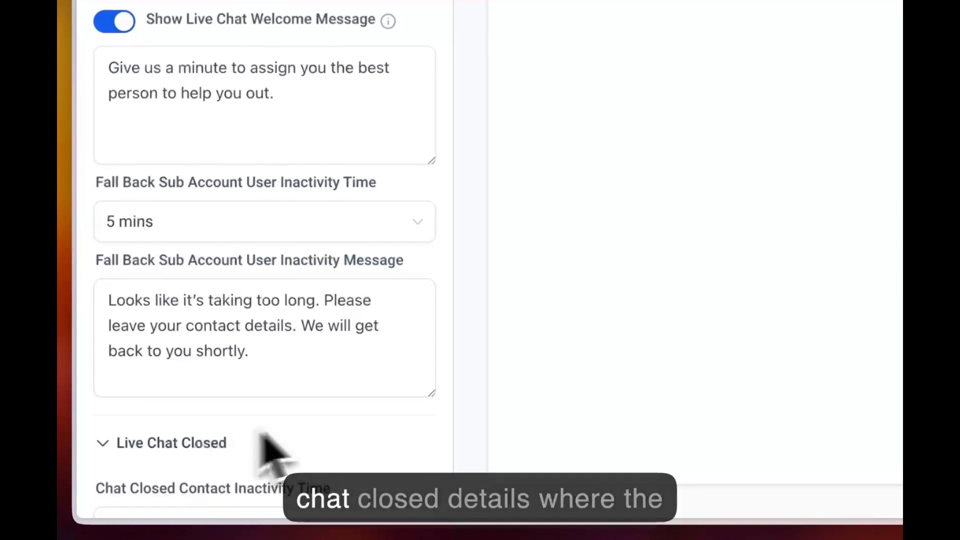
scroll(332, 446, down, 5)
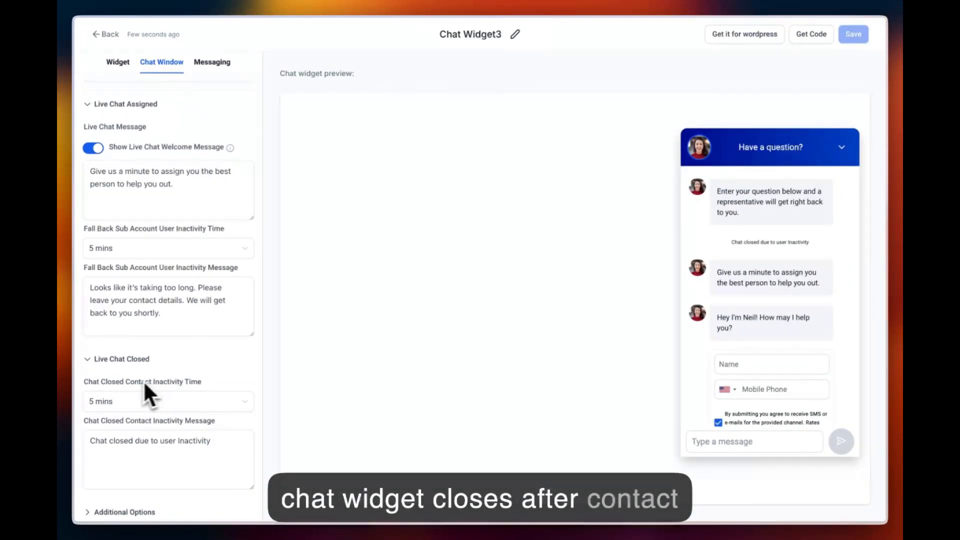
click(186, 401)
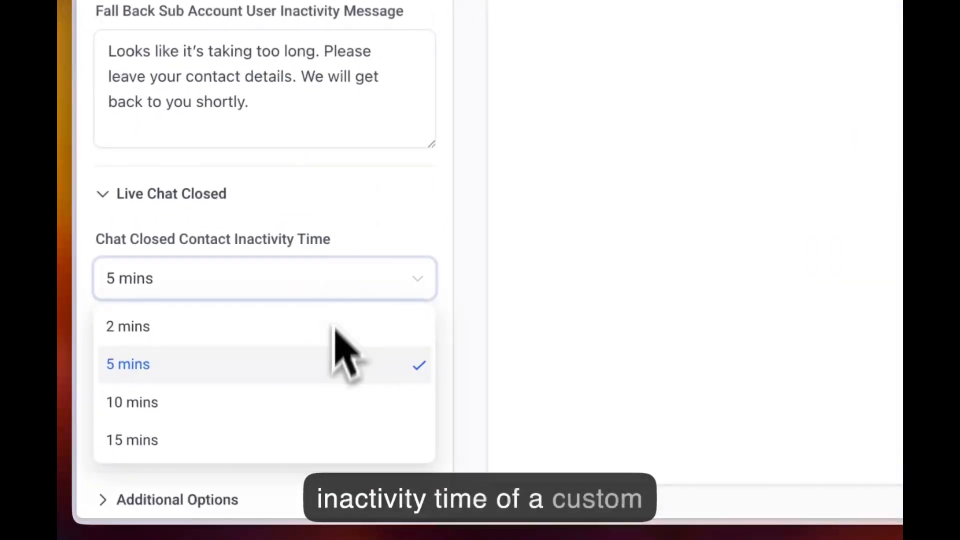
click(385, 254)
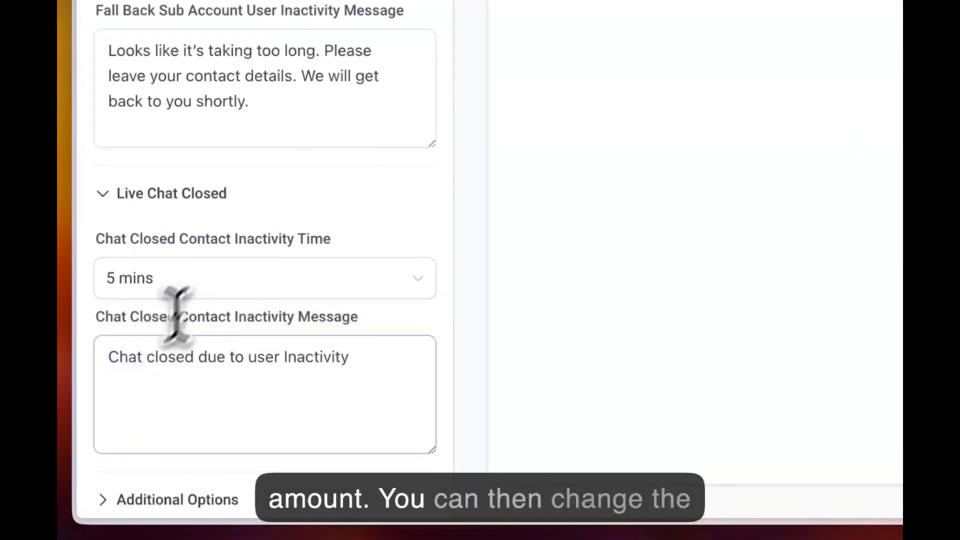
click(224, 350)
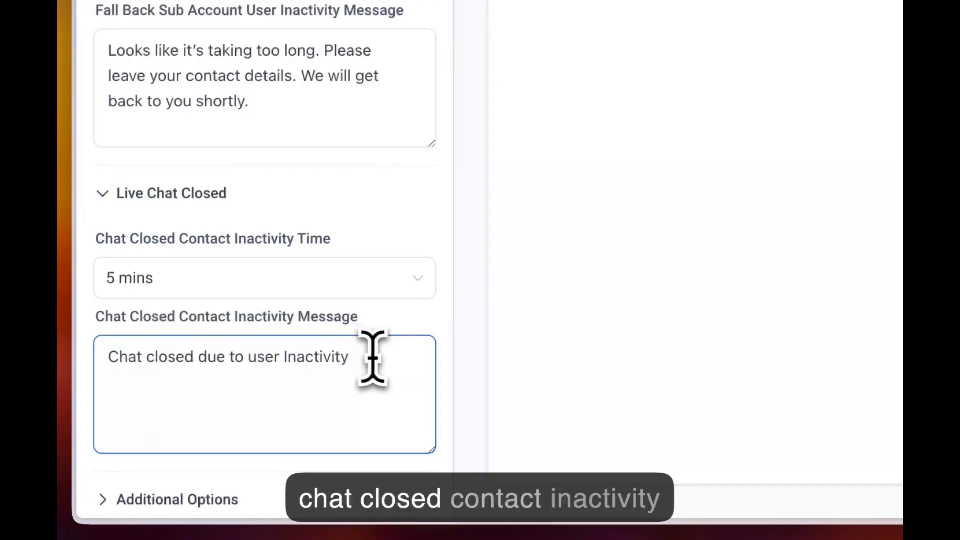
Open the live chat widget's messaging settings and expand the Acknowledgement section.
drag(373, 357, 98, 353)
scroll(250, 175, up, 10)
click(355, 114)
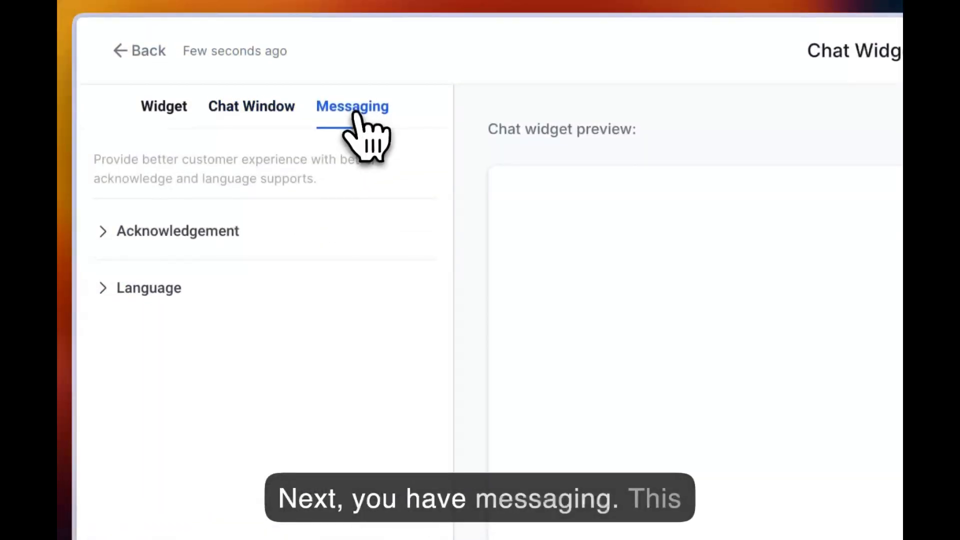
click(190, 240)
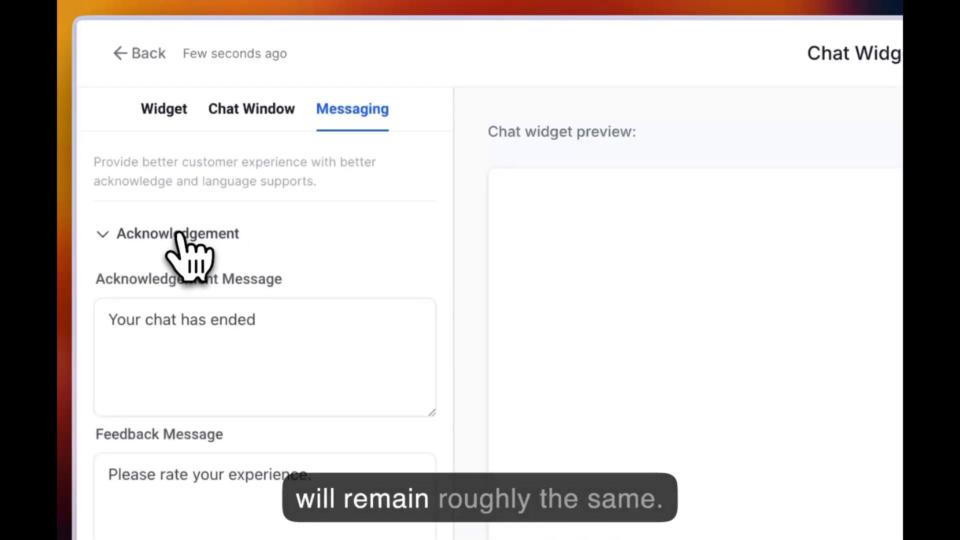
Review the live chat widget's acknowledgement message, feedback message, feedback submission note and chat ended message.
scroll(189, 252, down, 3)
click(181, 240)
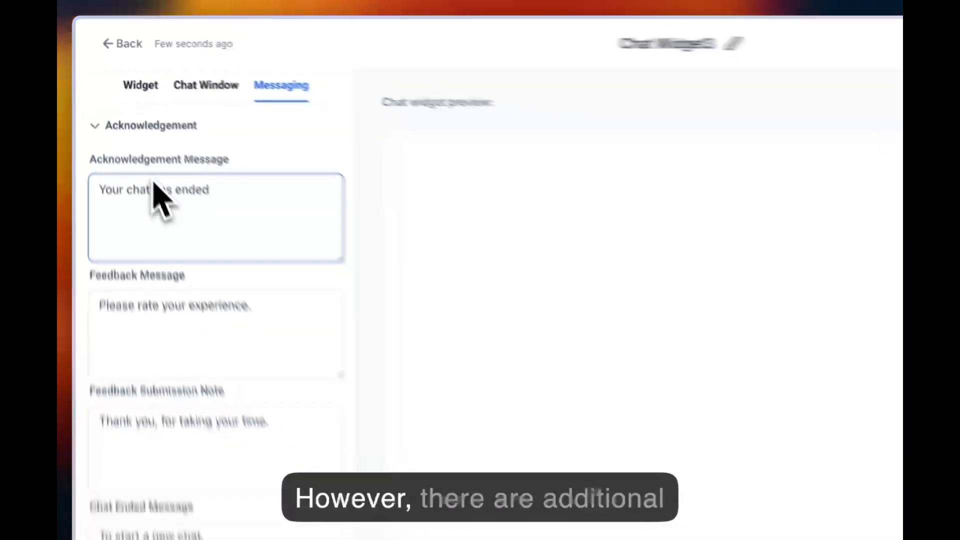
click(128, 320)
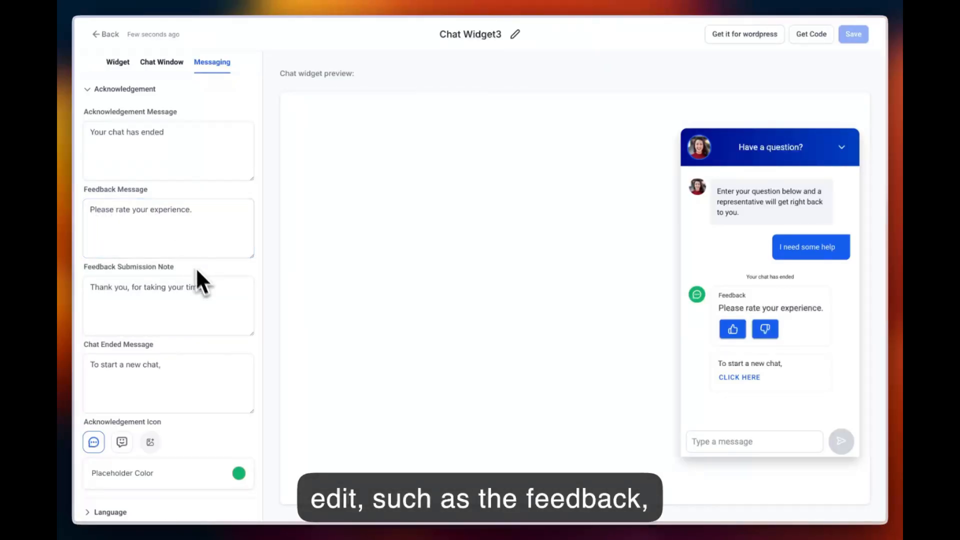
click(215, 289)
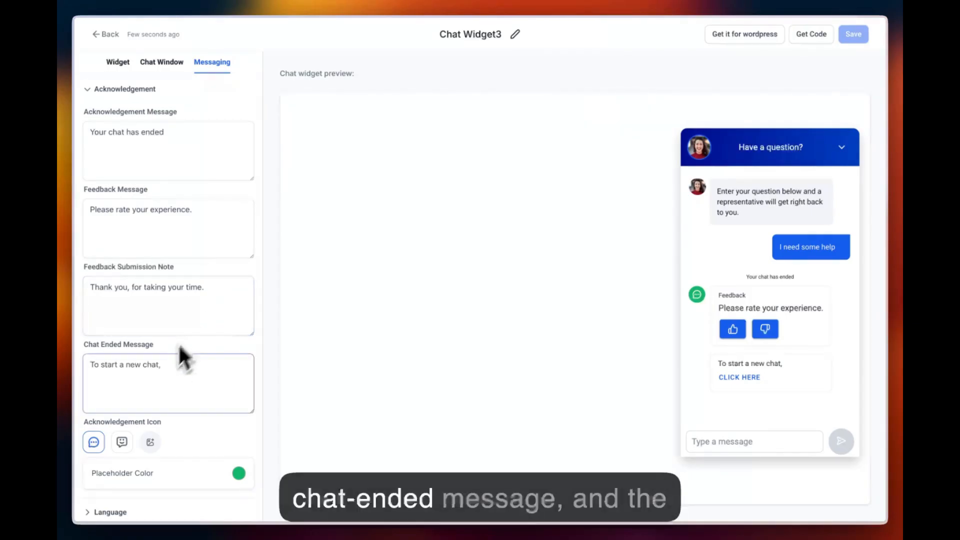
click(181, 368)
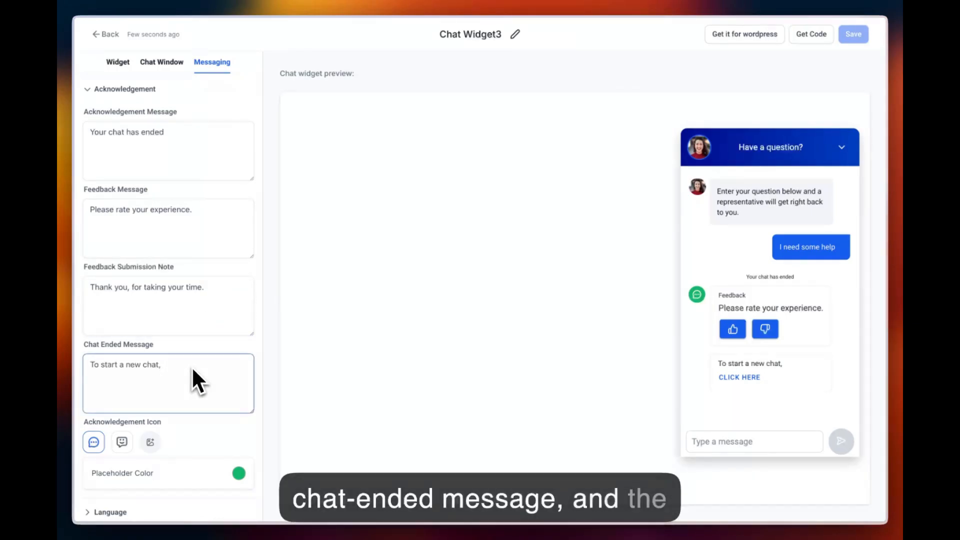